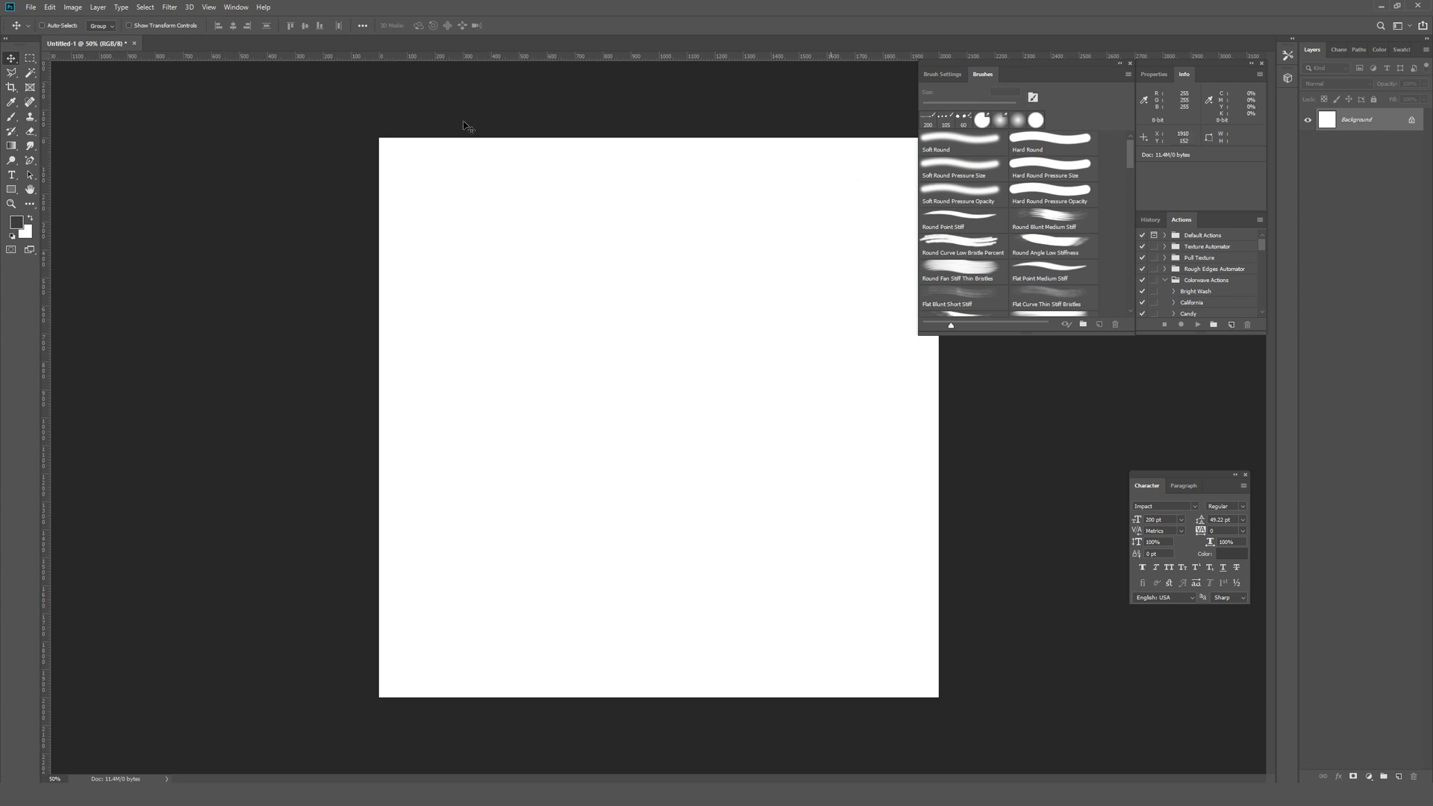
Step: Show the Brushes panel from the Window menu and scroll down its brush list
click(236, 7)
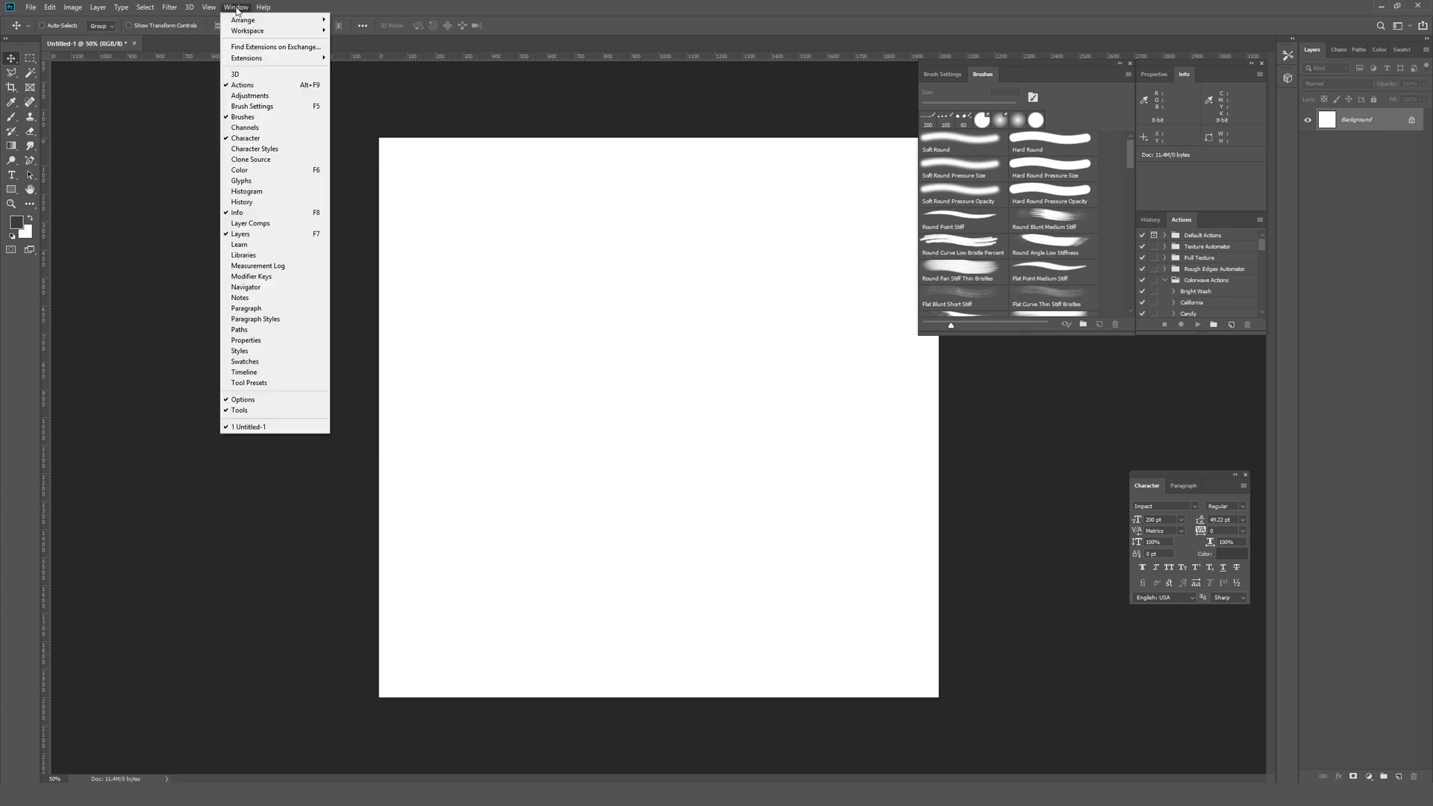
click(239, 120)
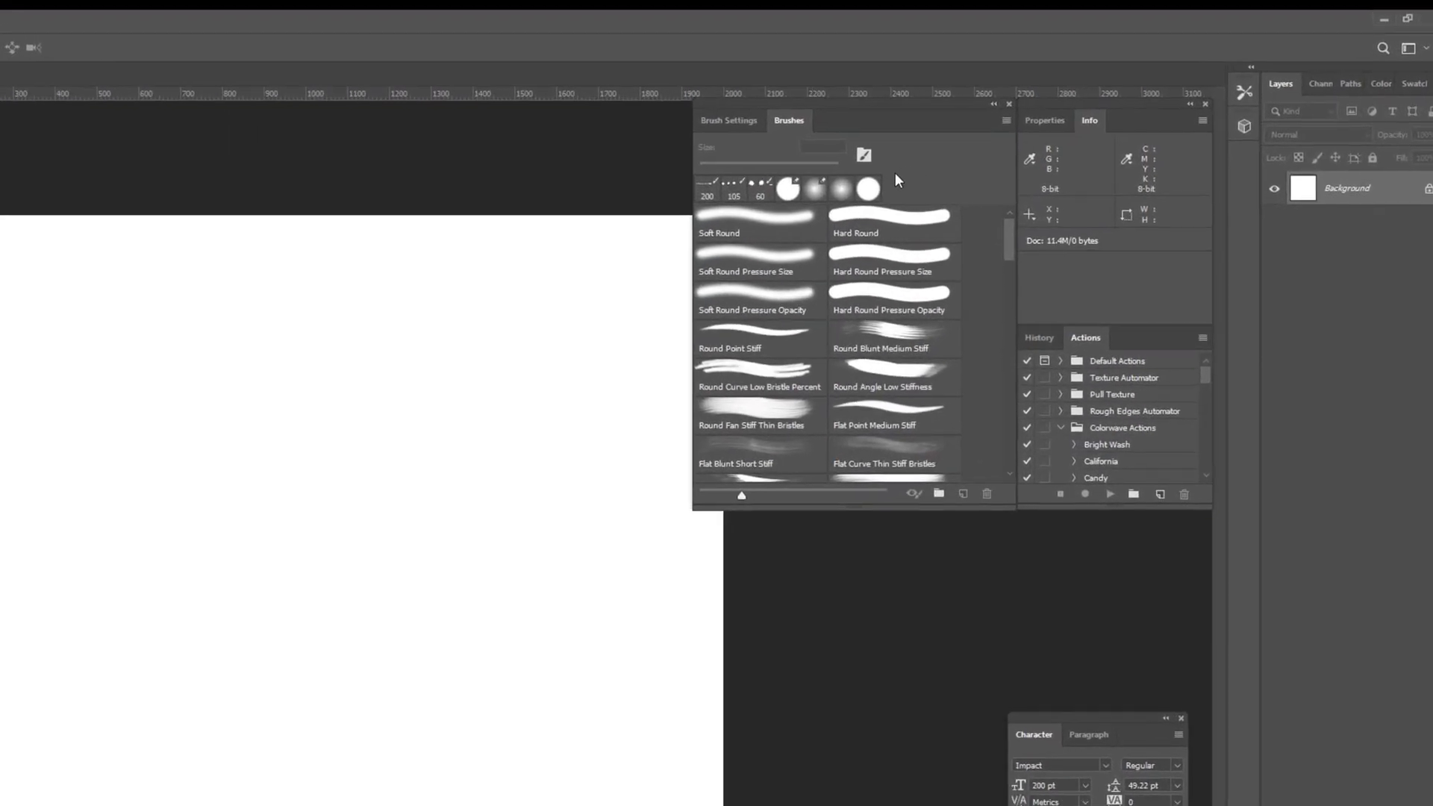
drag(1007, 242, 1010, 463)
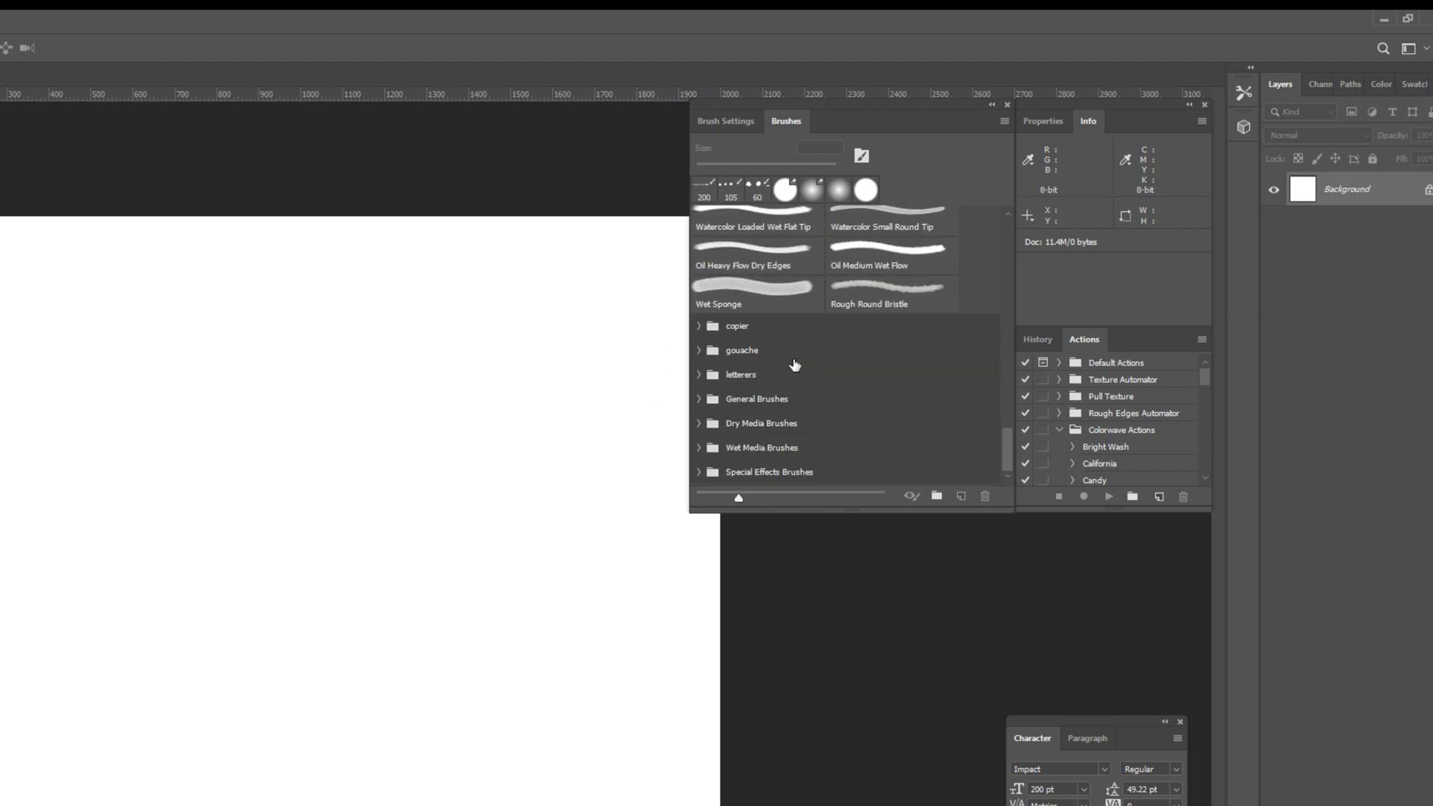
Step: Expand the copier group, select Kyle's Copier - Basic, switch tools, and collapse the group again
click(698, 326)
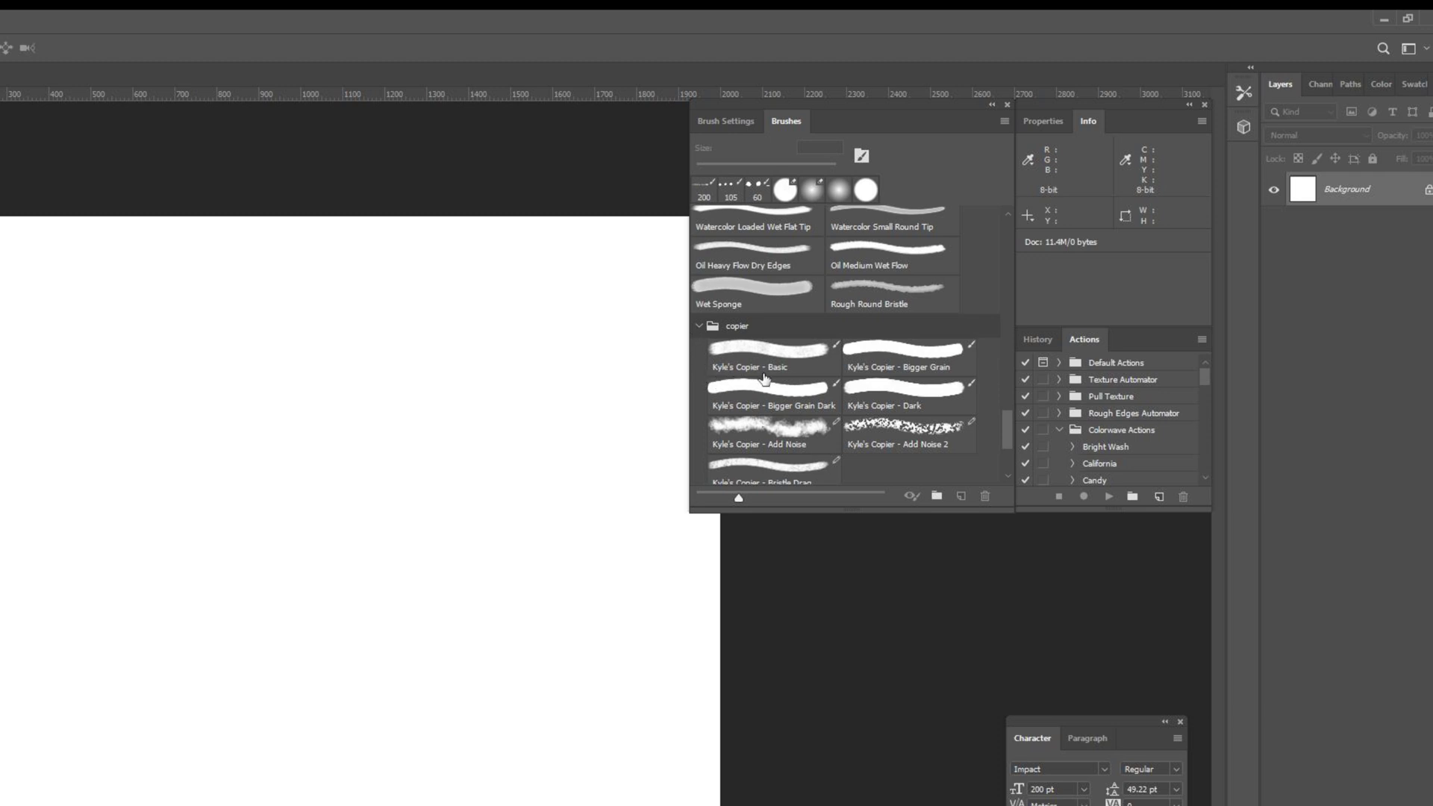
click(764, 378)
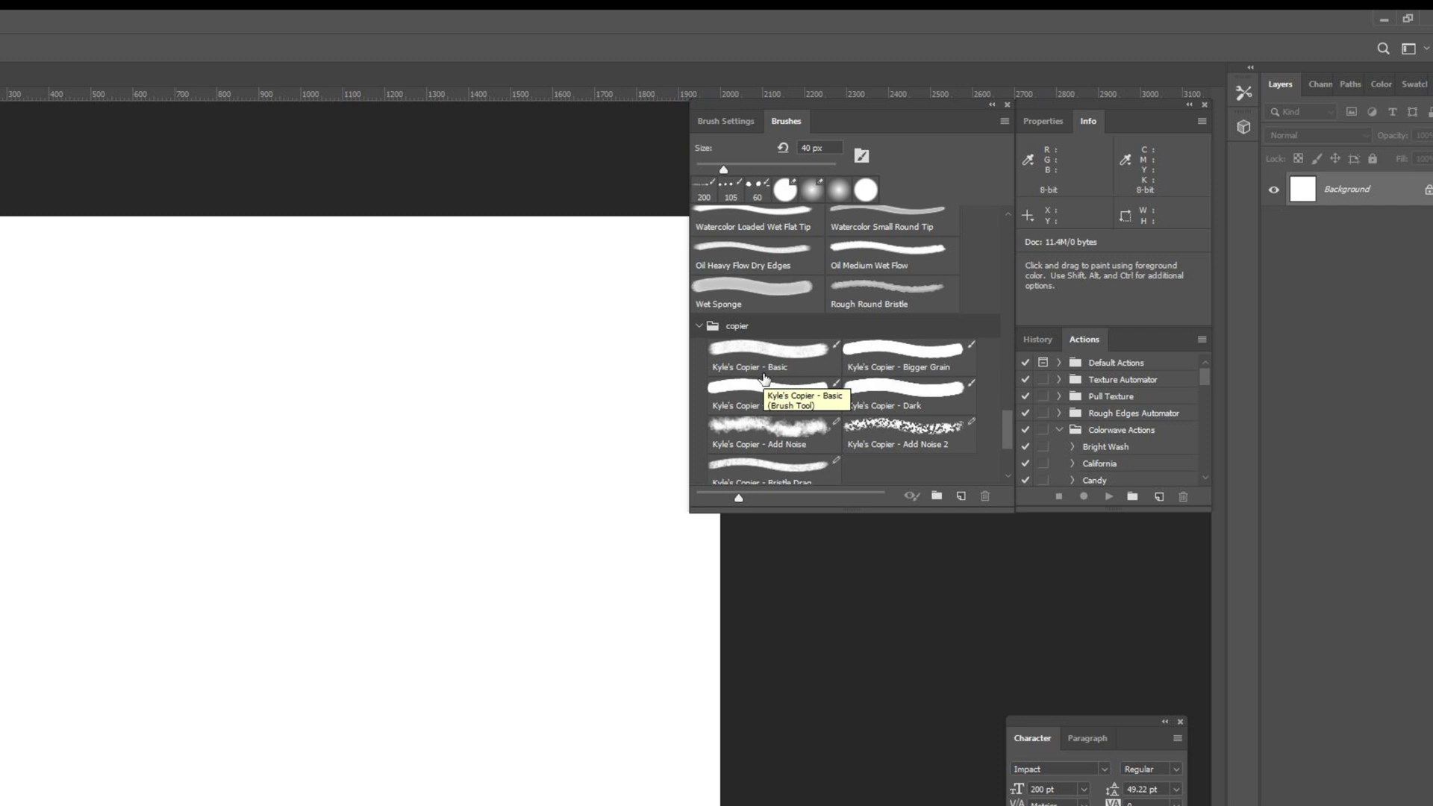
key(v)
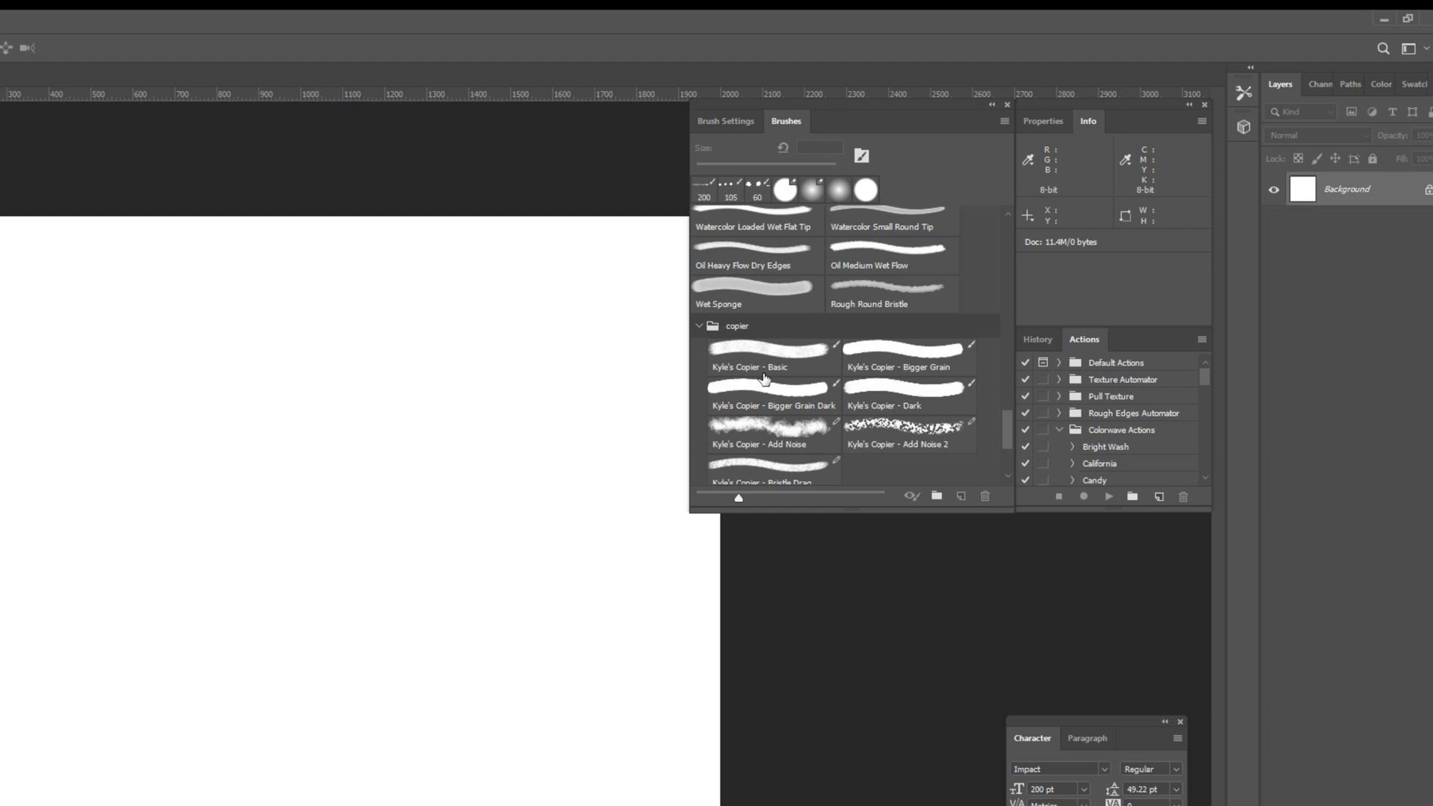
click(699, 327)
Step: Paint gouache test strokes: a thick dark curve, a thin grey wavy line and a bristly diagonal
click(699, 350)
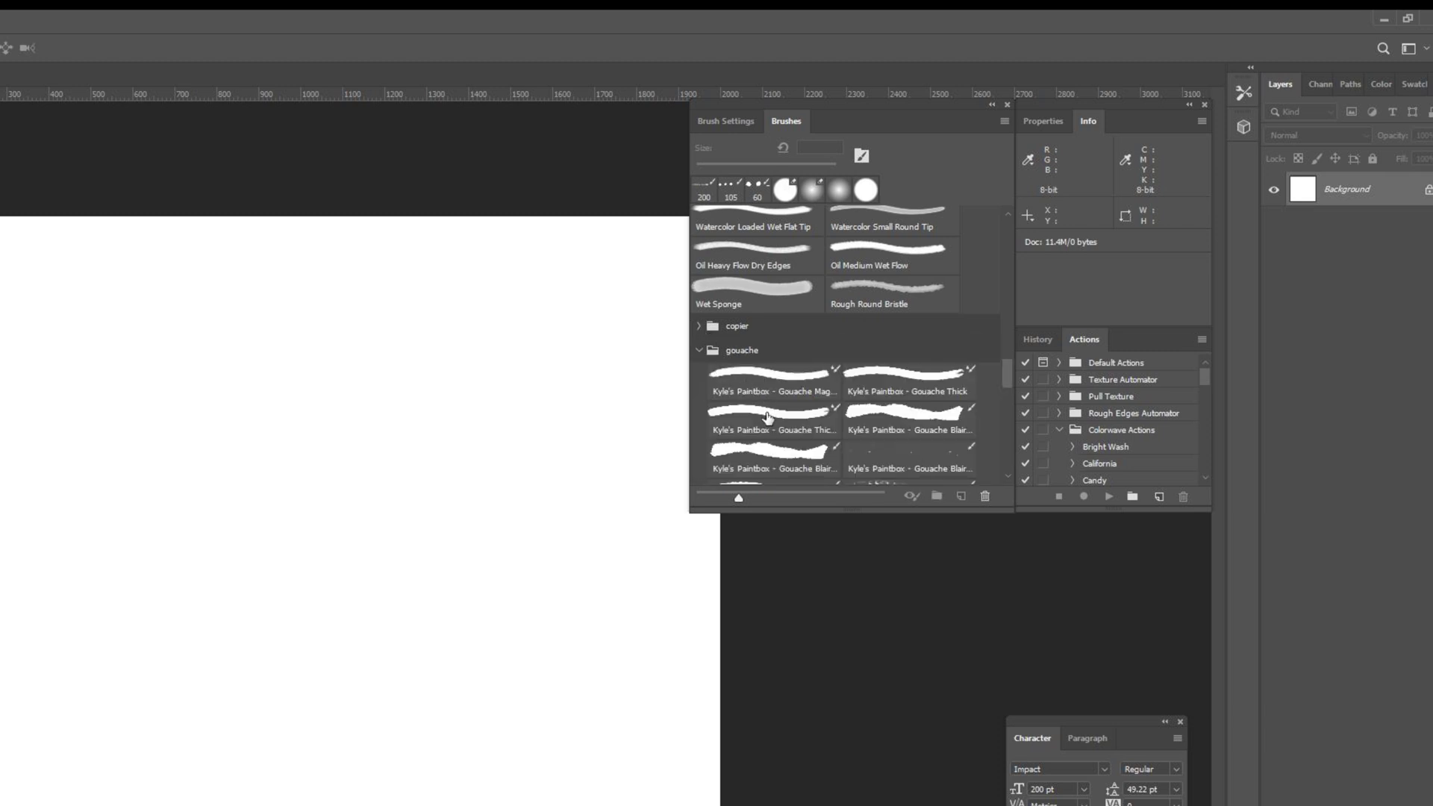
click(774, 452)
click(94, 382)
mouse_move(227, 372)
mouse_down()
mouse_move(181, 528)
mouse_move(355, 652)
mouse_up()
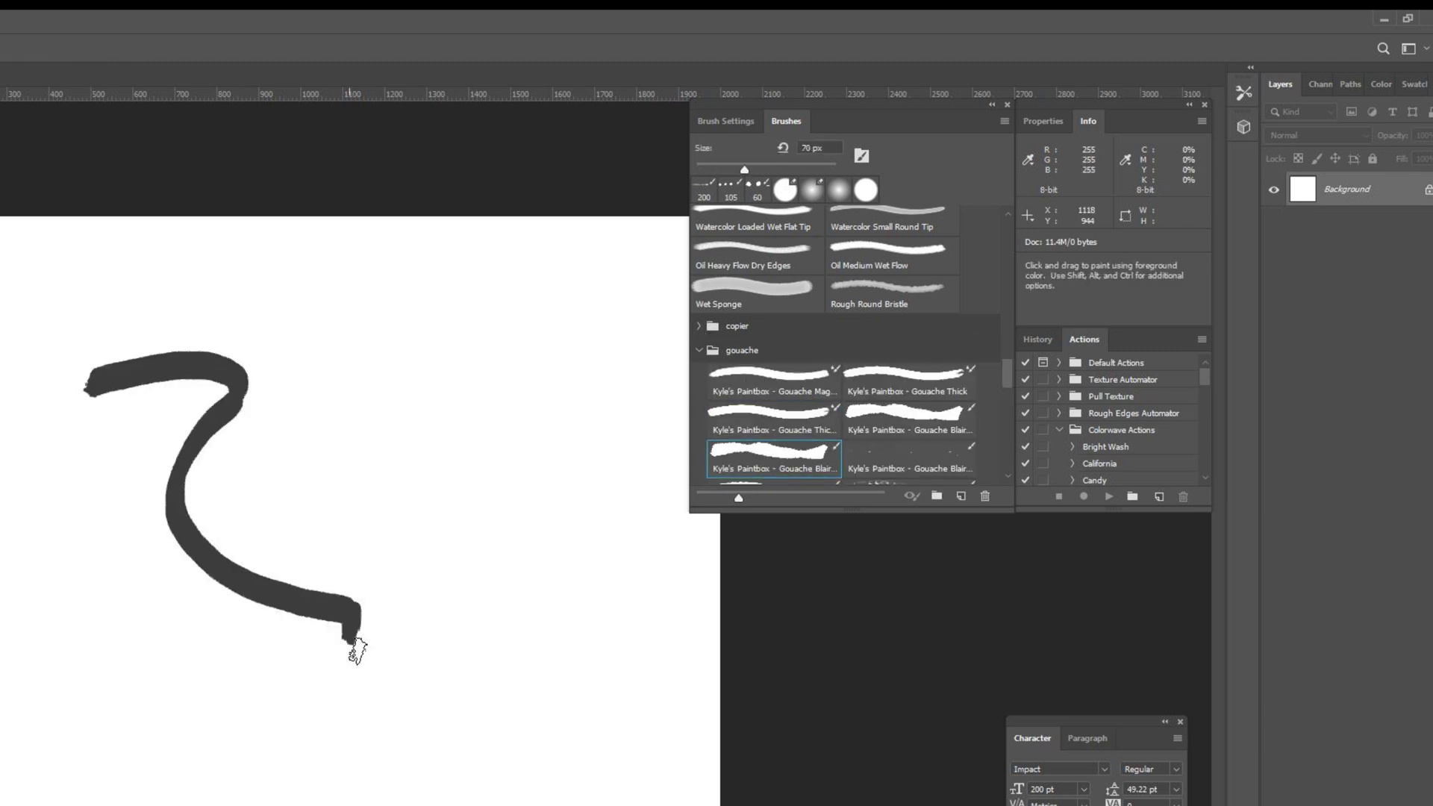
click(774, 418)
mouse_move(362, 466)
mouse_down()
mouse_move(409, 473)
mouse_move(529, 653)
mouse_up()
click(906, 463)
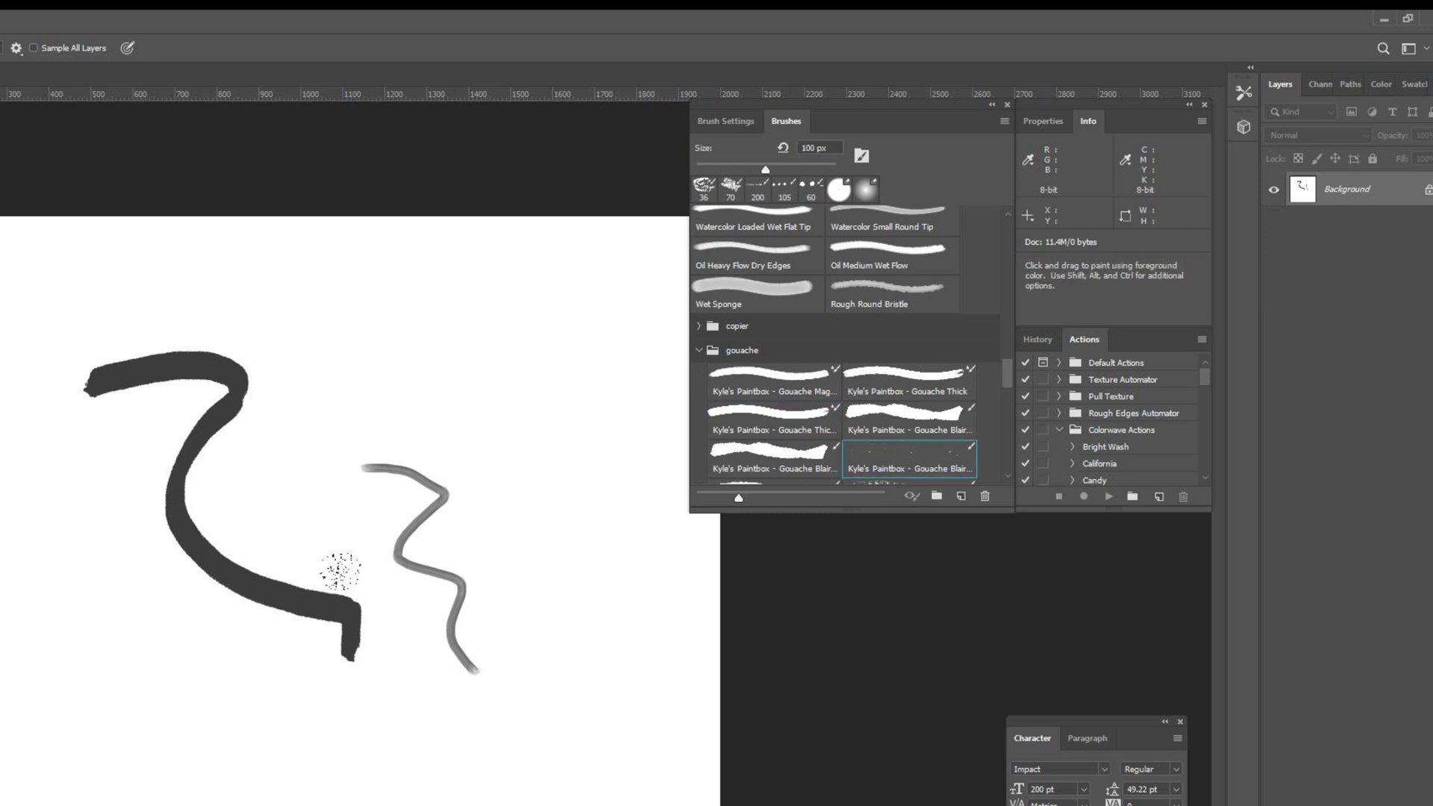
drag(462, 586, 584, 417)
Step: Smudge the test strokes with Kyle's Paintbox - Wet Blender 50 from Wet Media Brushes
click(704, 351)
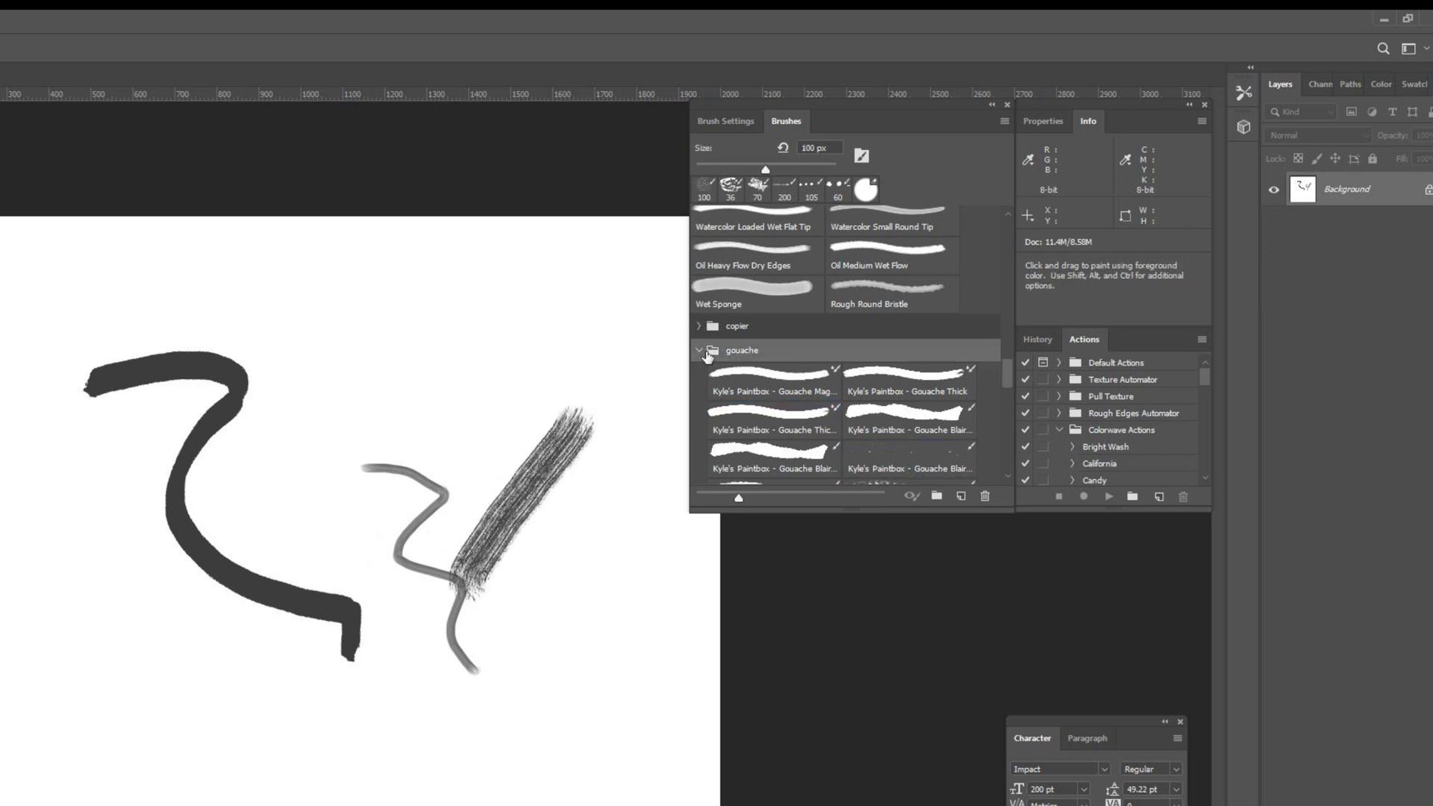
click(699, 350)
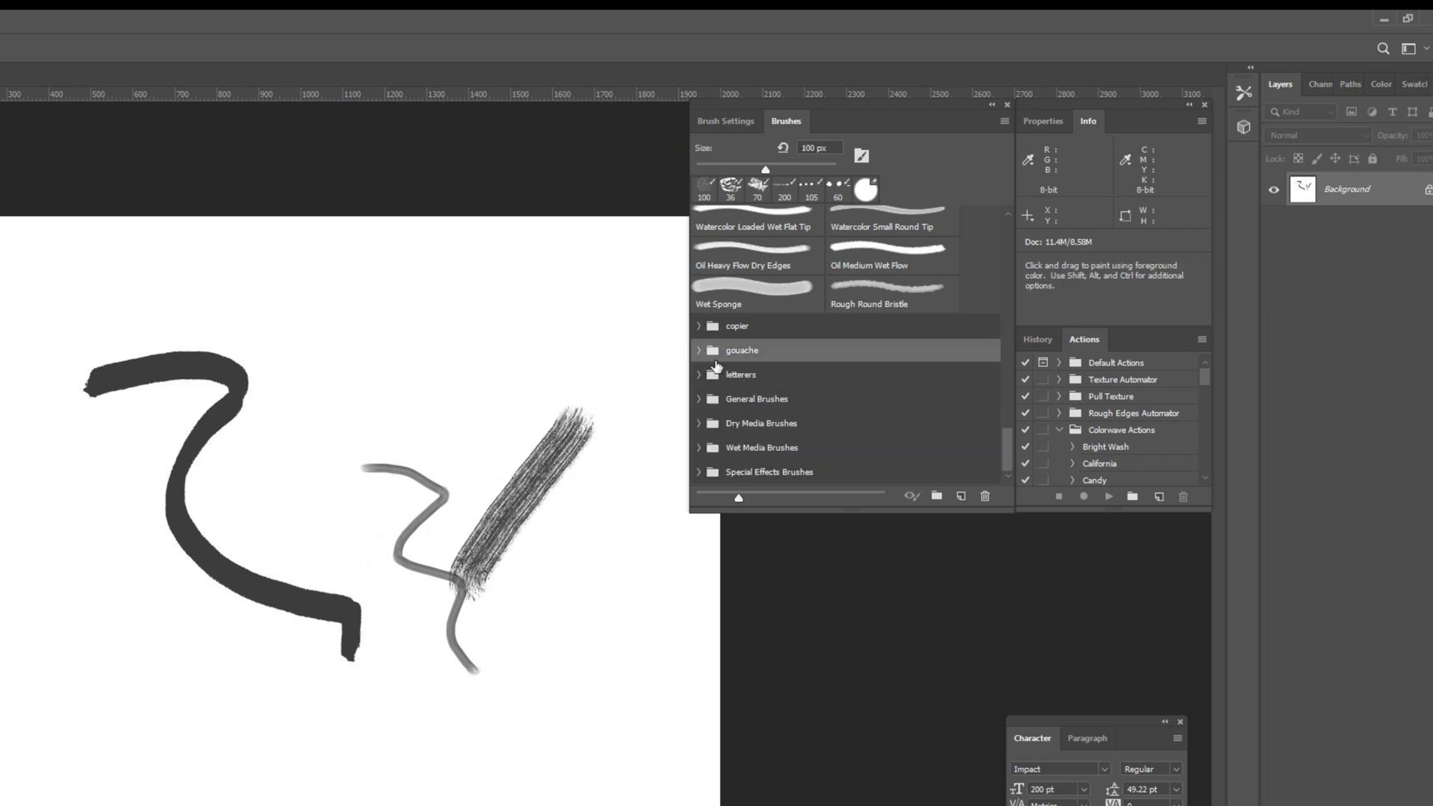
click(706, 448)
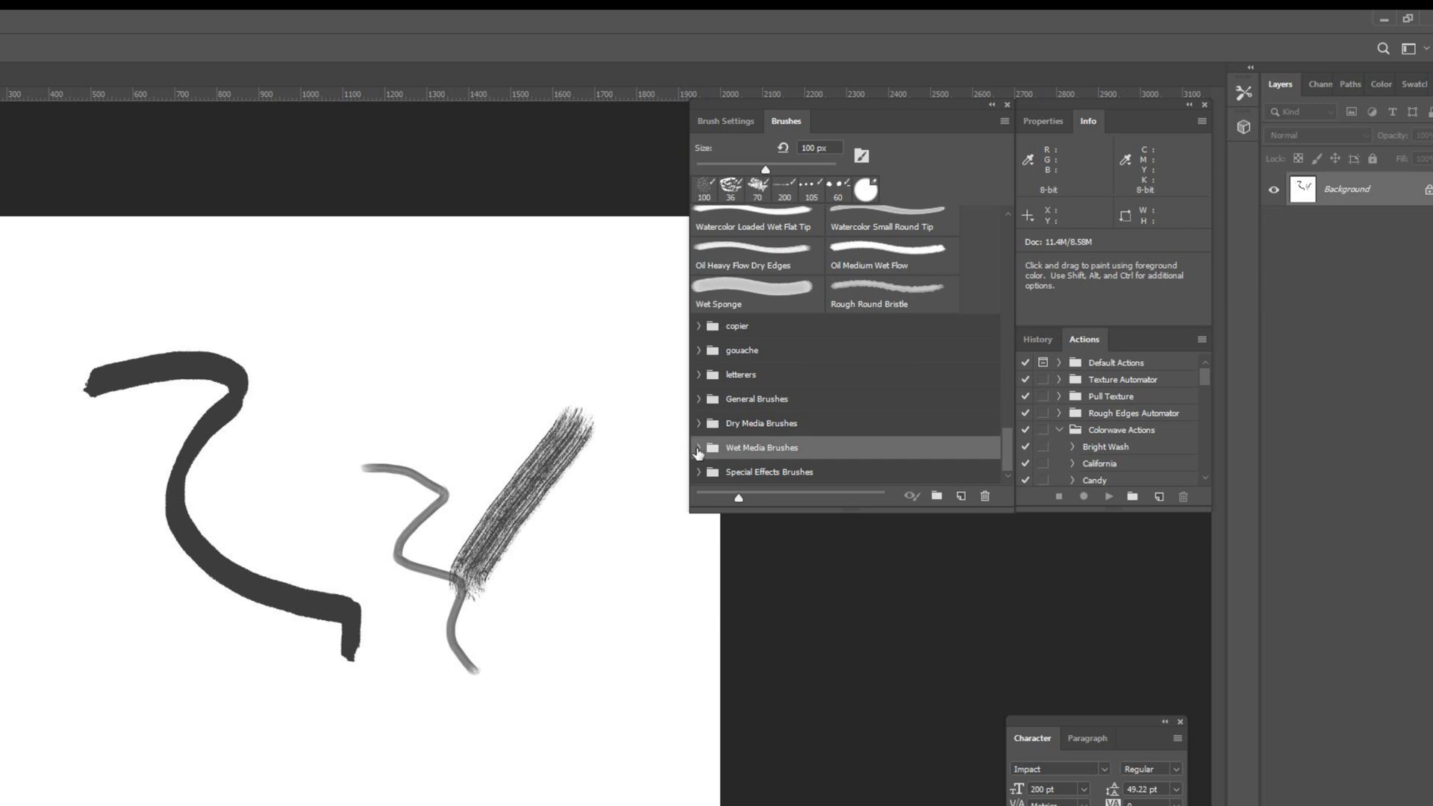
click(698, 449)
scroll(843, 418, down, 3)
click(765, 424)
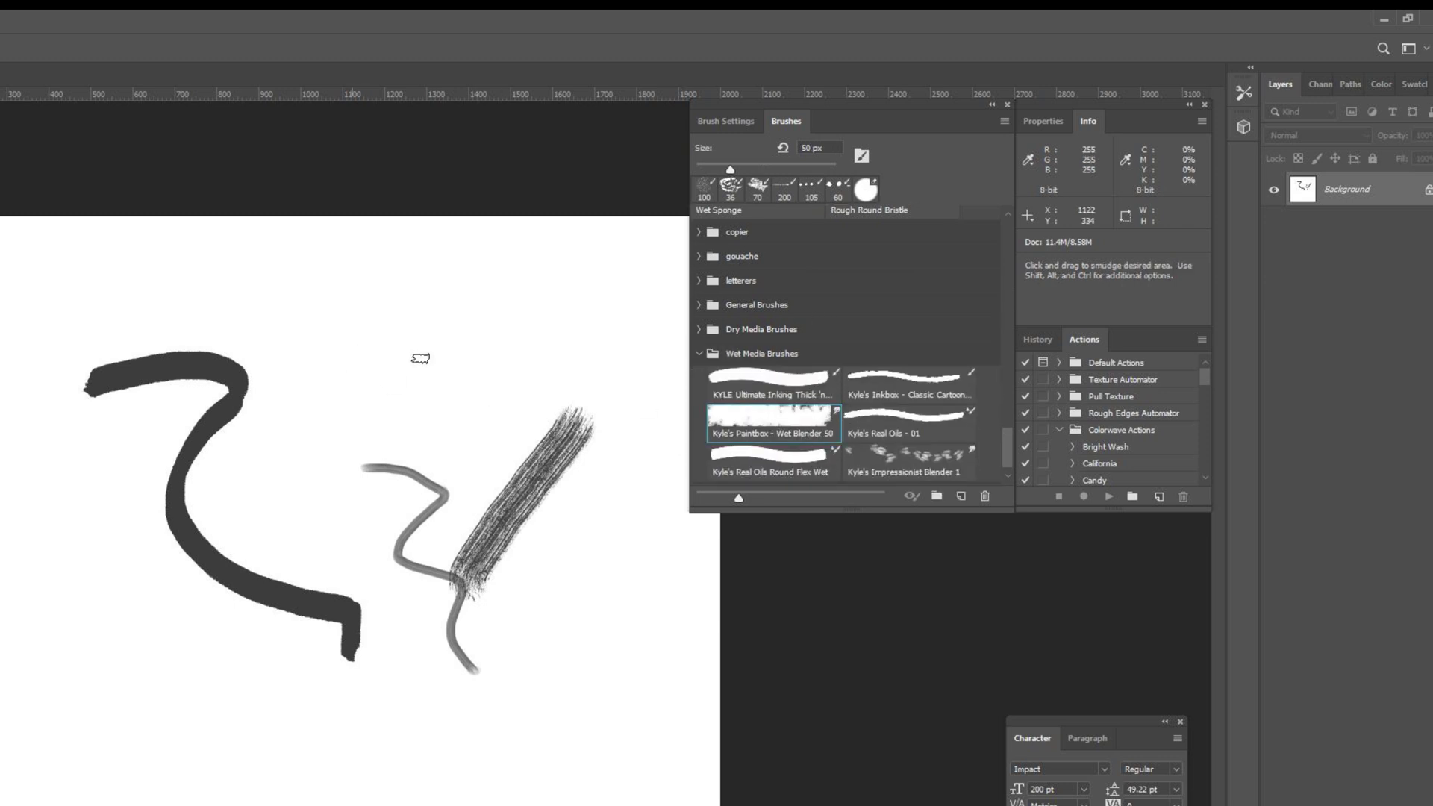
mouse_move(421, 358)
mouse_down()
mouse_move(538, 522)
mouse_move(520, 577)
mouse_move(488, 468)
mouse_move(544, 382)
mouse_up()
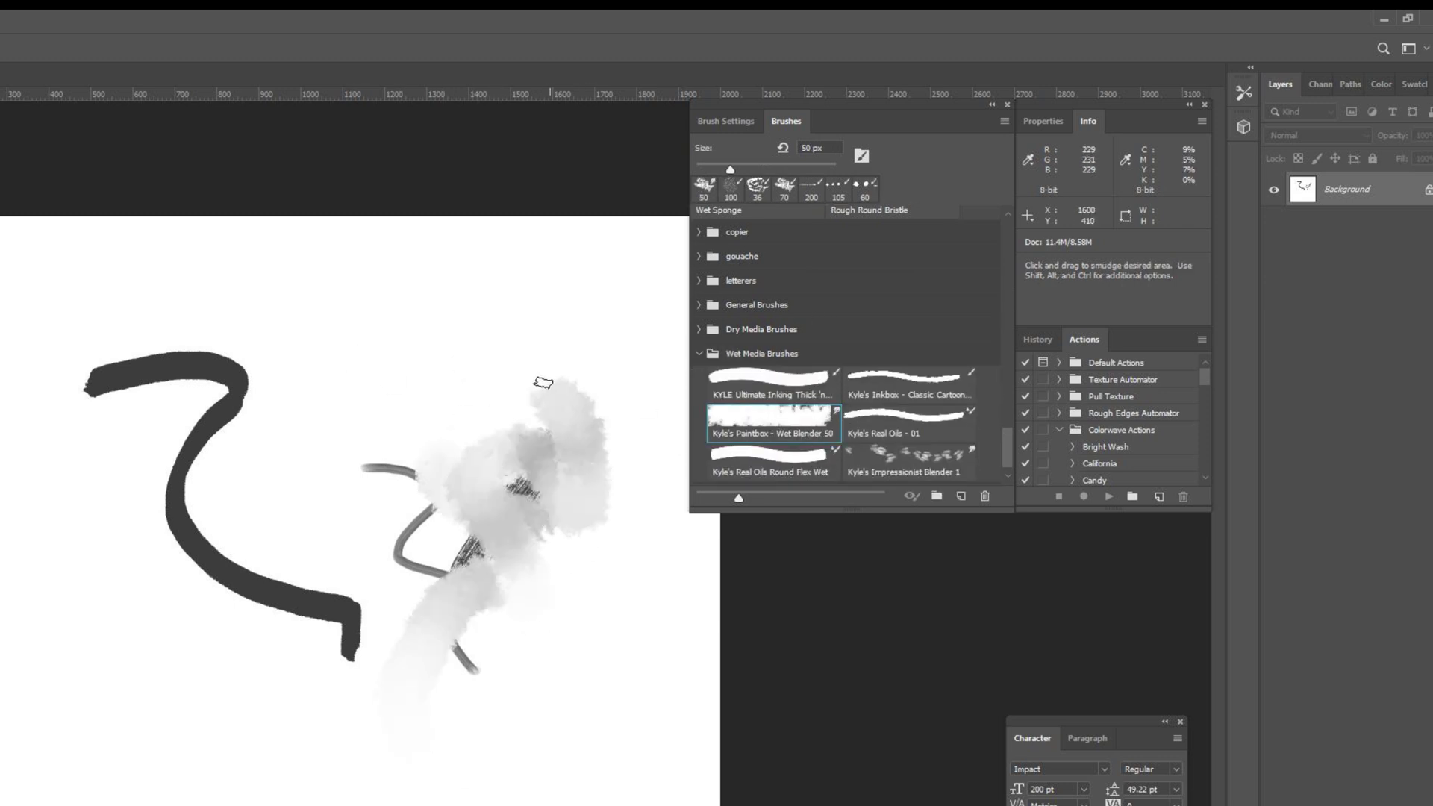
click(697, 353)
scroll(776, 394, up, 3)
scroll(766, 396, down, 2)
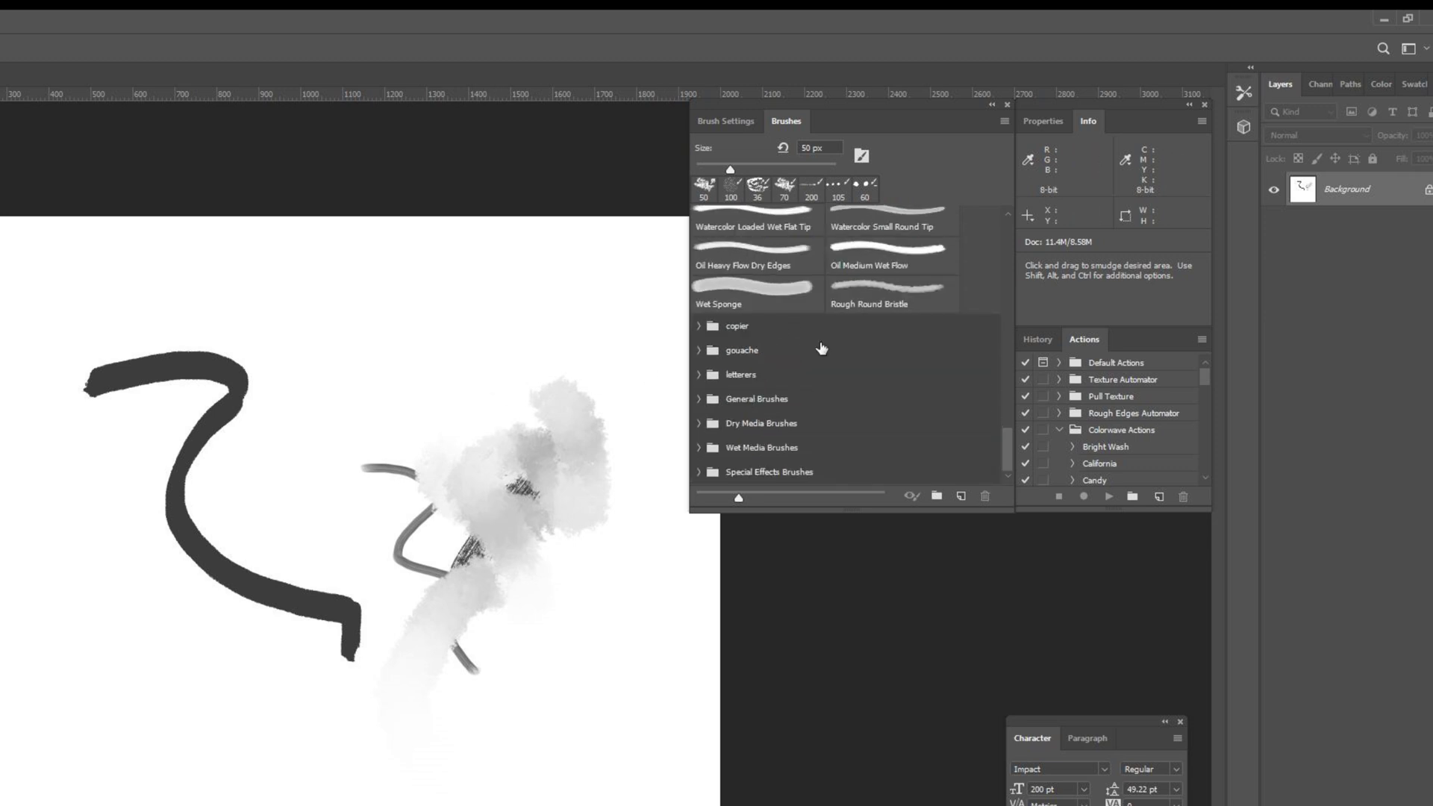
Step: Move the Brave window left and narrow it so Photoshop's Brushes panel stays visible
click(1004, 122)
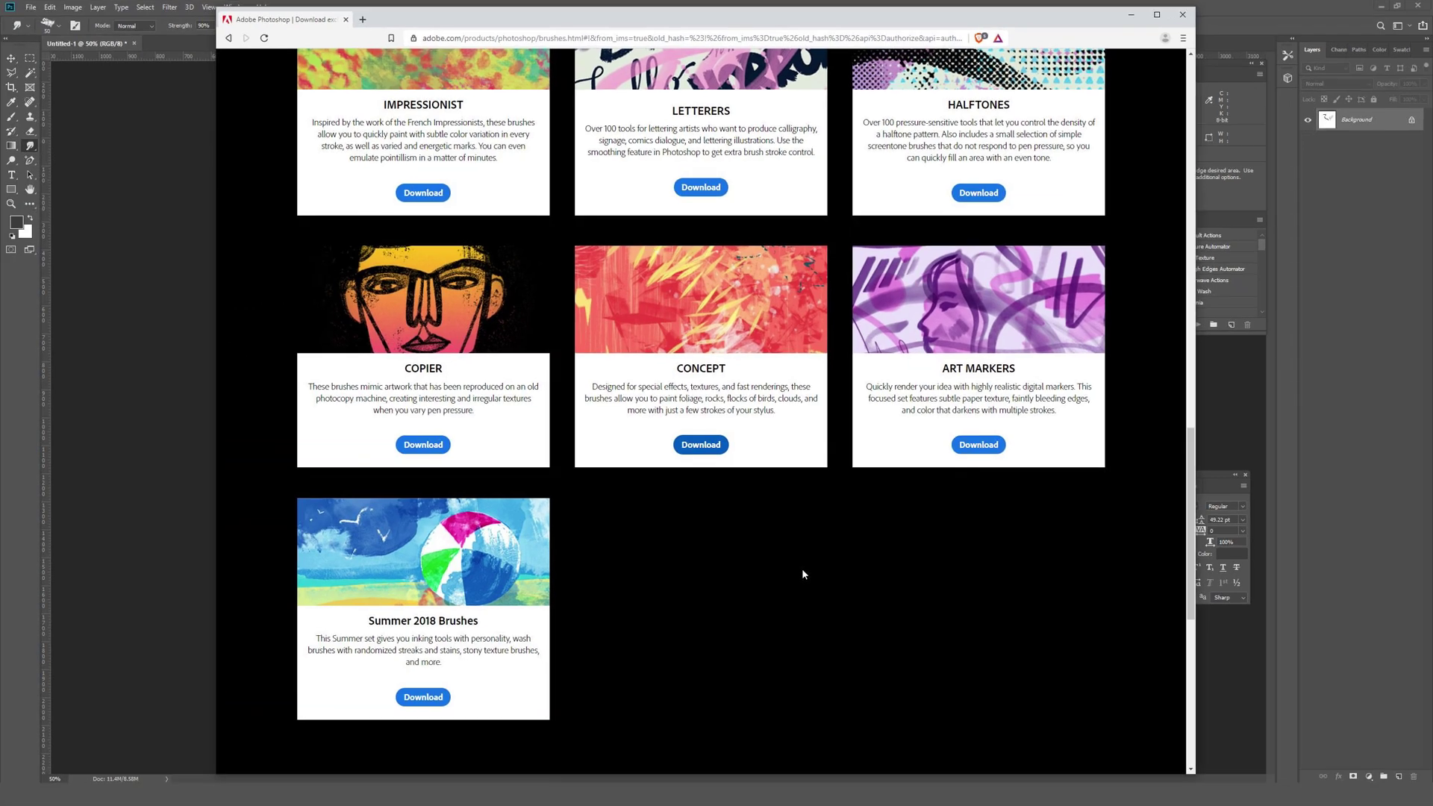
scroll(821, 572, up, 5)
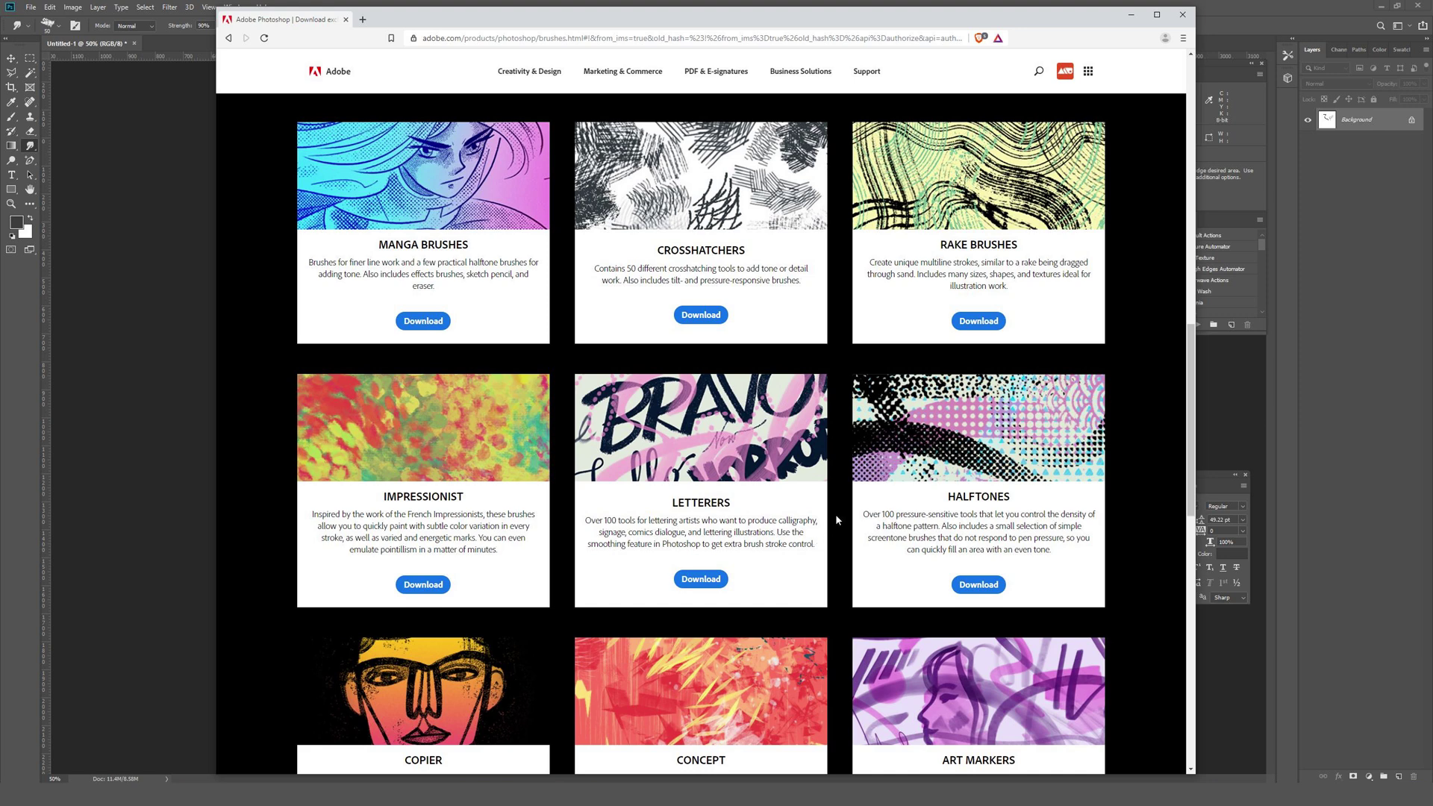
scroll(835, 515, up, 2)
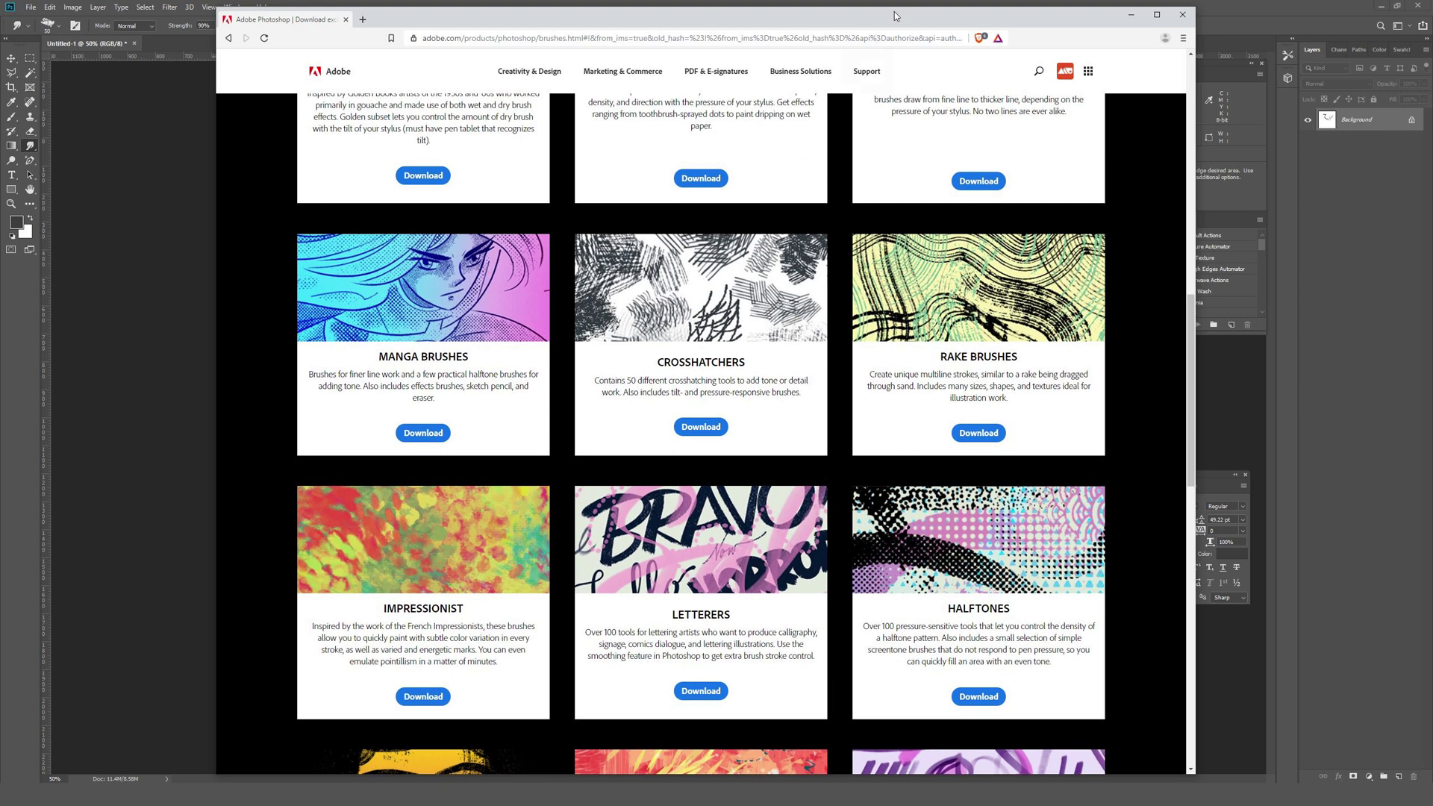
drag(895, 18, 735, 27)
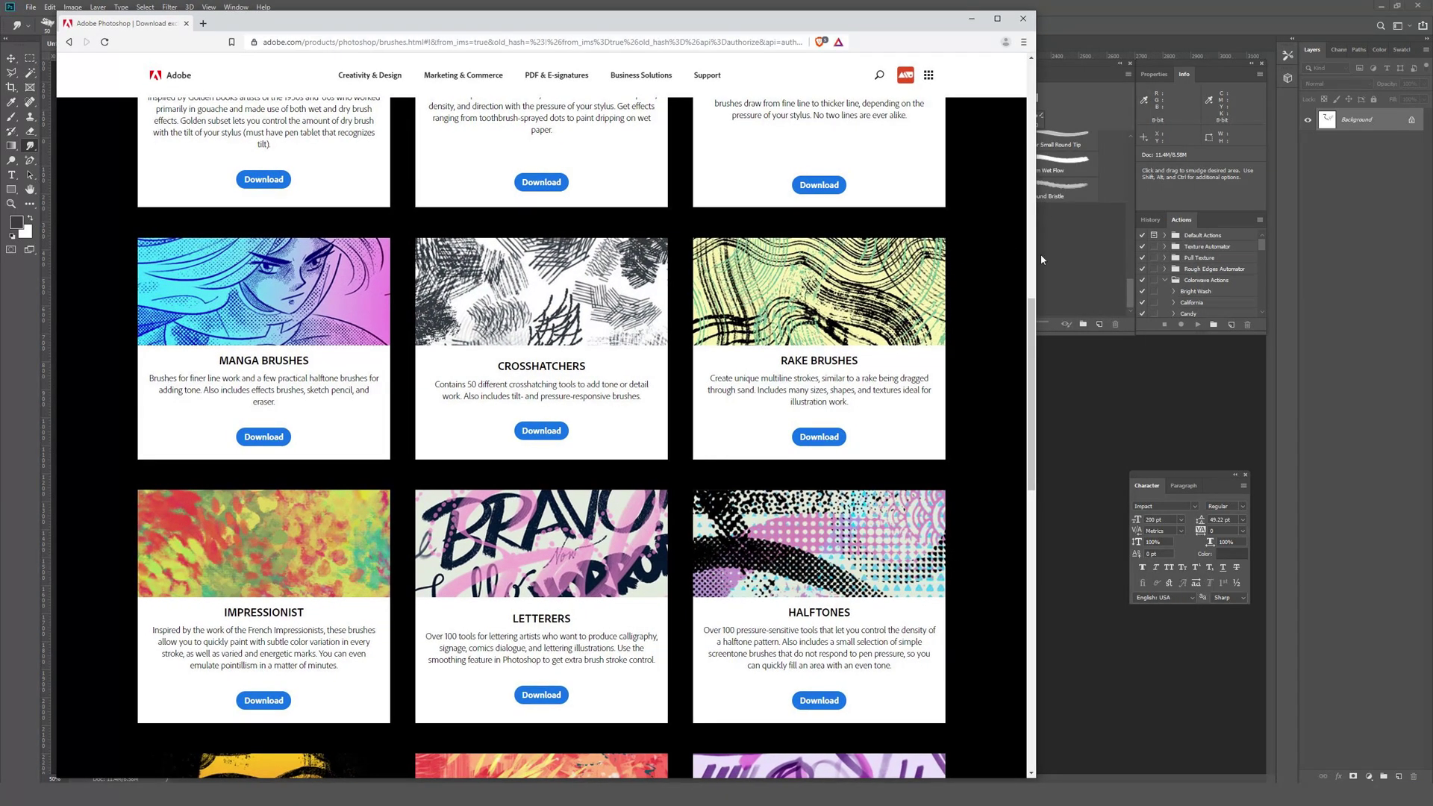
drag(1038, 255, 927, 256)
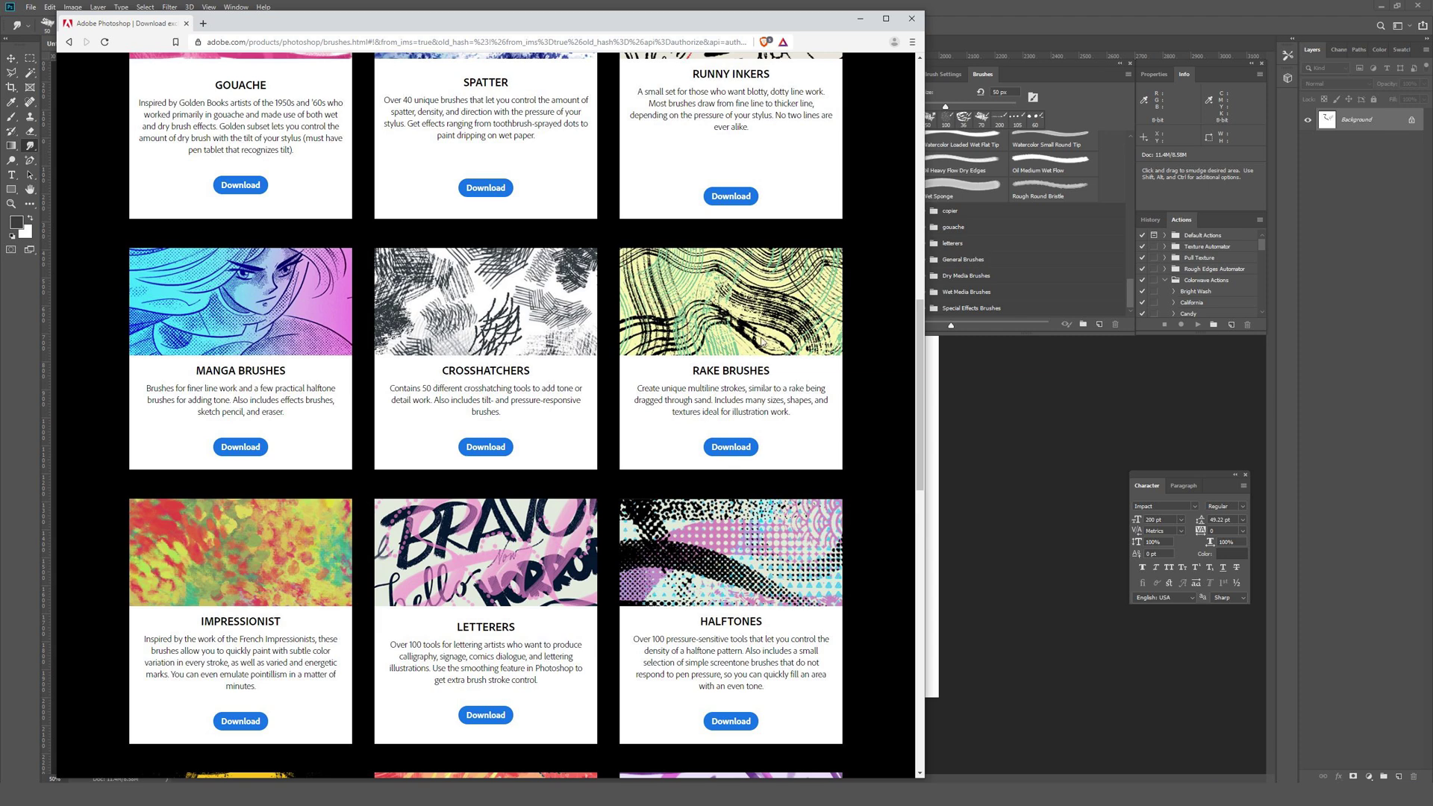
Step: Scroll Adobe's brushes page to the Halftones card and click its Download button
scroll(764, 342, up, 3)
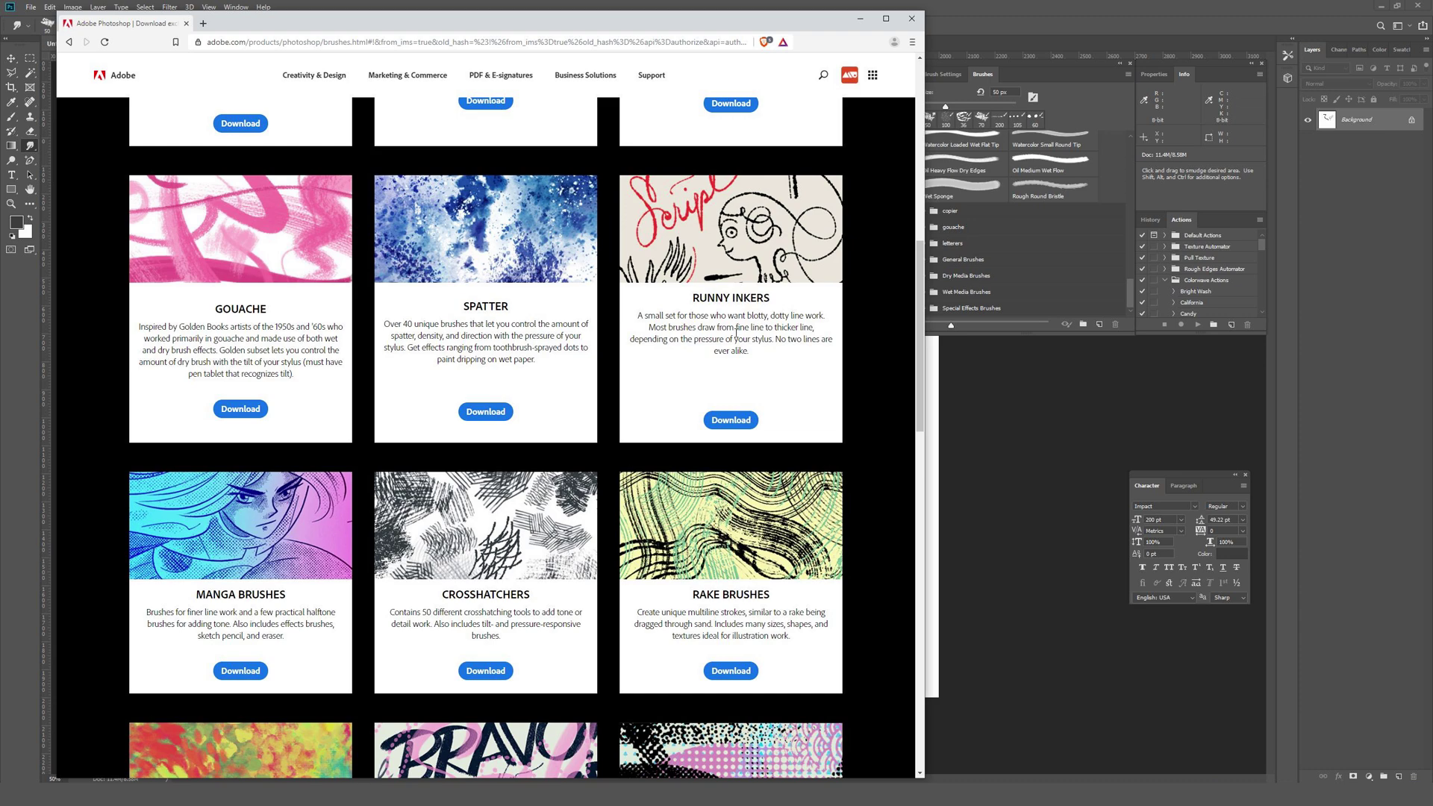
scroll(734, 328, up, 6)
scroll(701, 291, down, 5)
scroll(701, 293, down, 10)
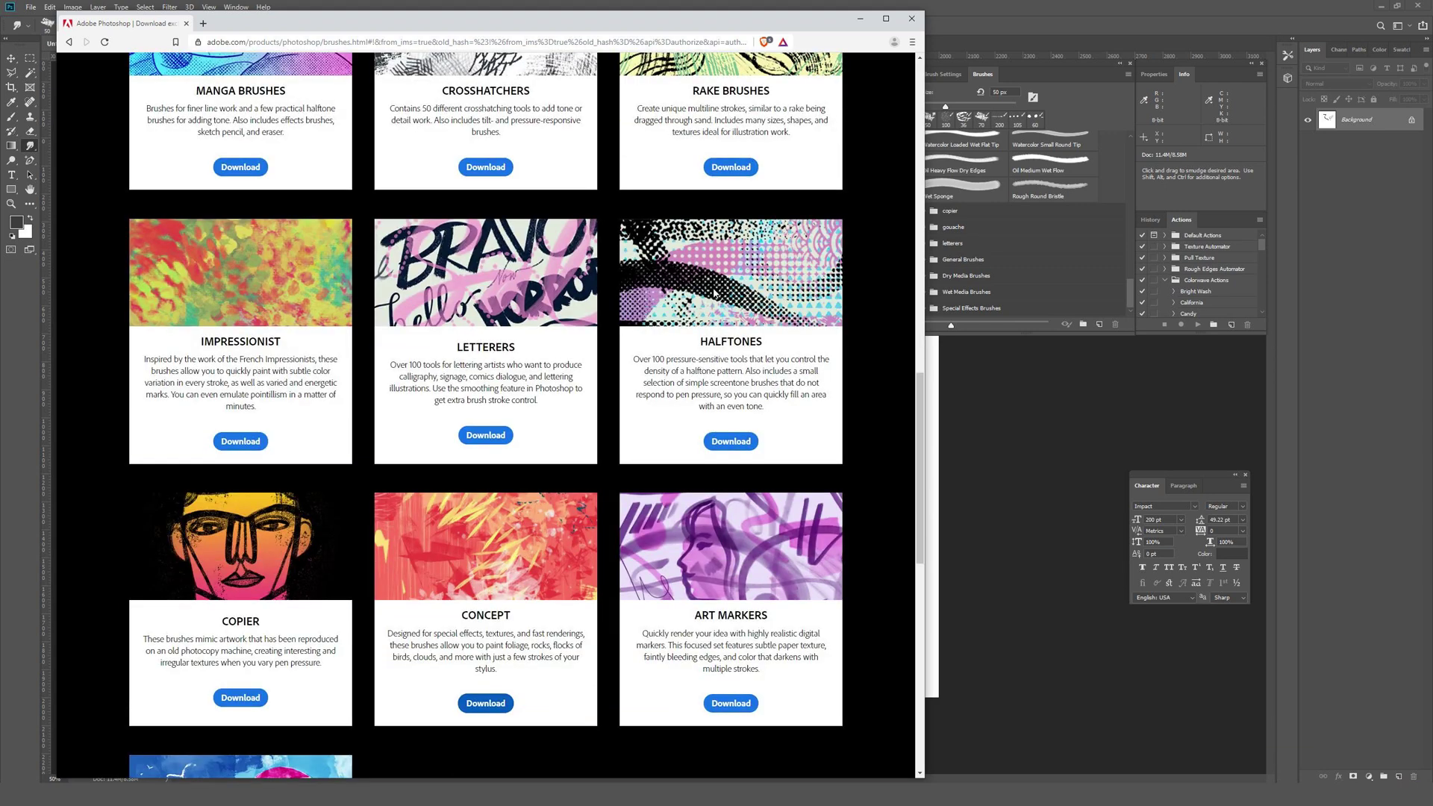
scroll(720, 303, down, 3)
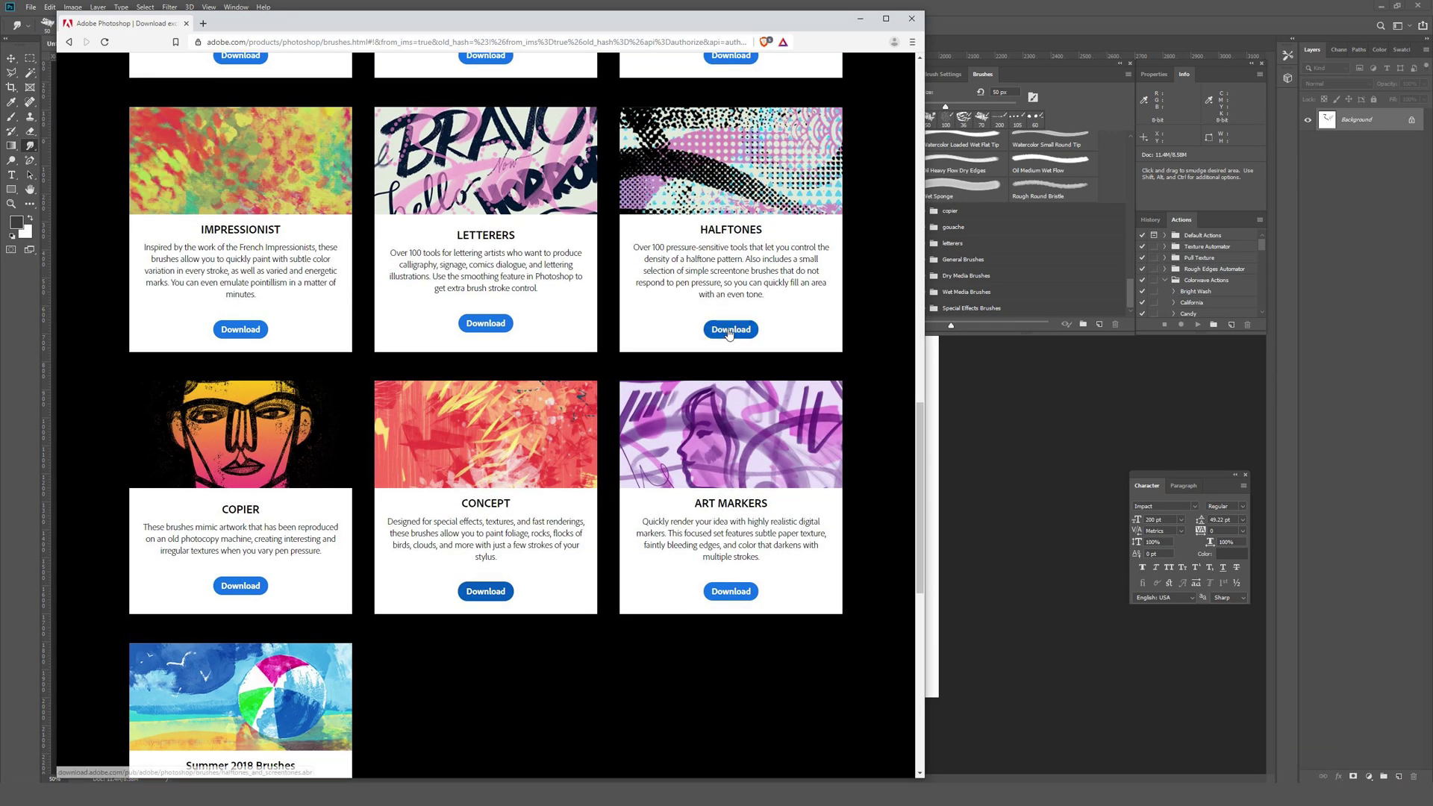
click(730, 333)
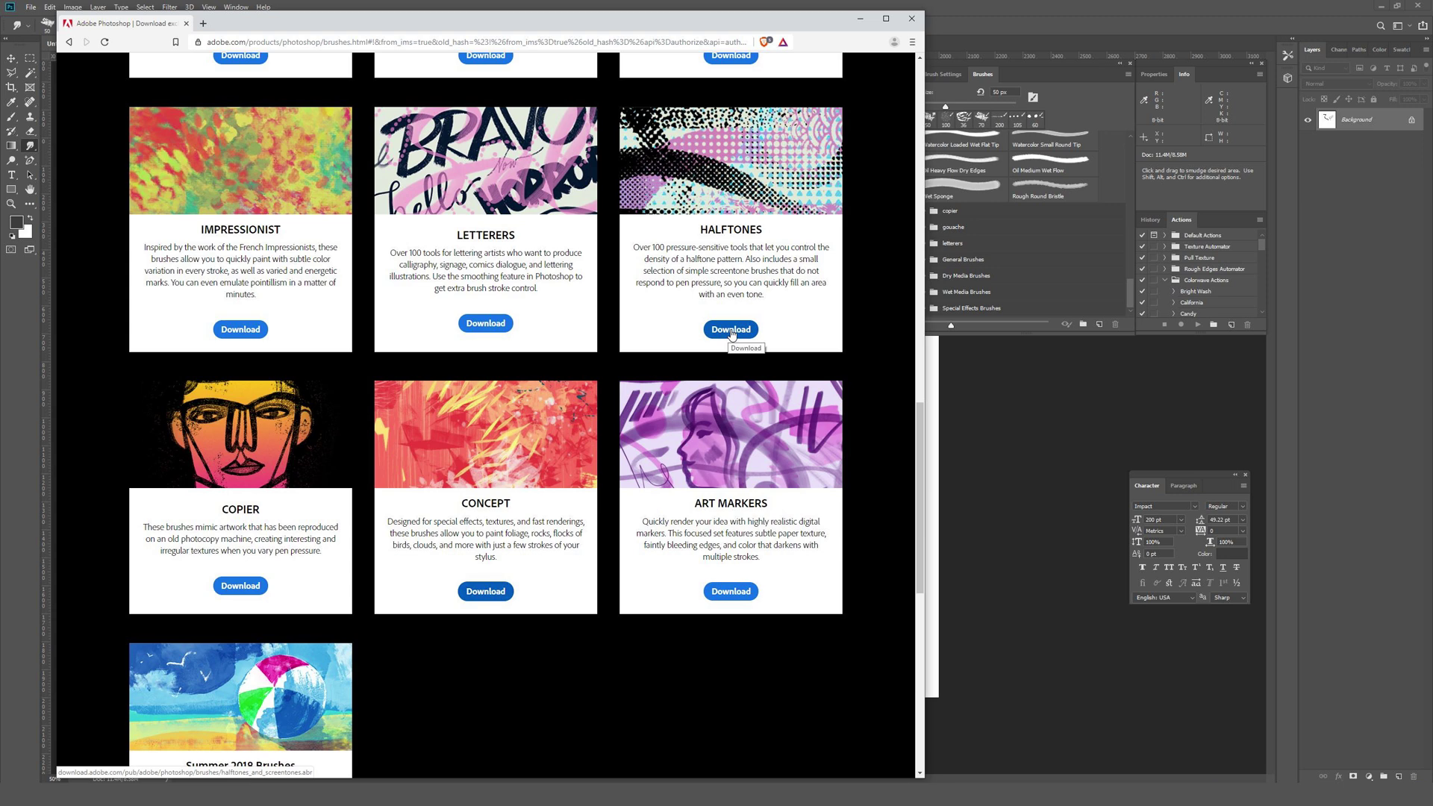
Step: Save halftones_and_screentones.abr to the Downloads folder and bring Photoshop back to the front
click(731, 331)
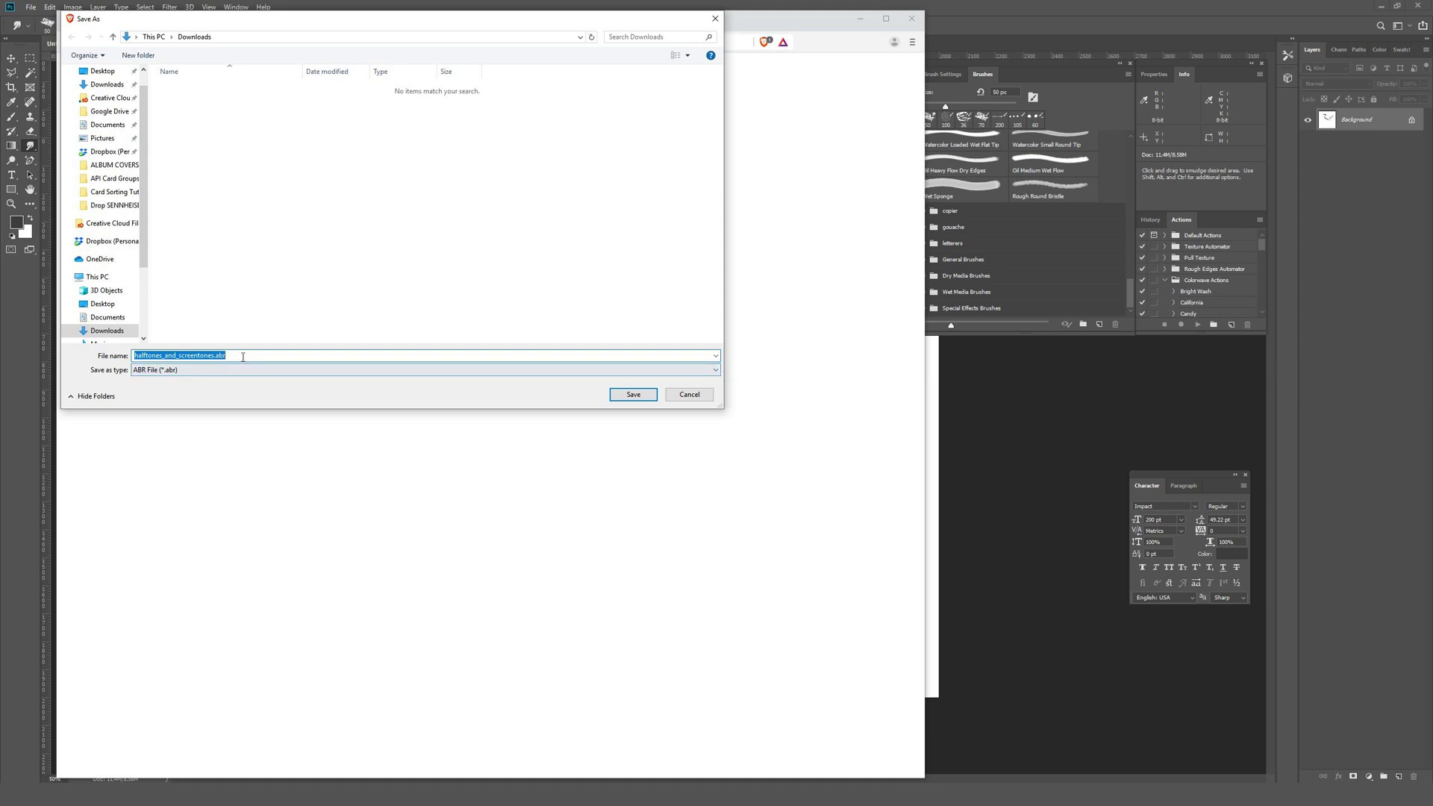
drag(212, 356, 280, 365)
click(630, 396)
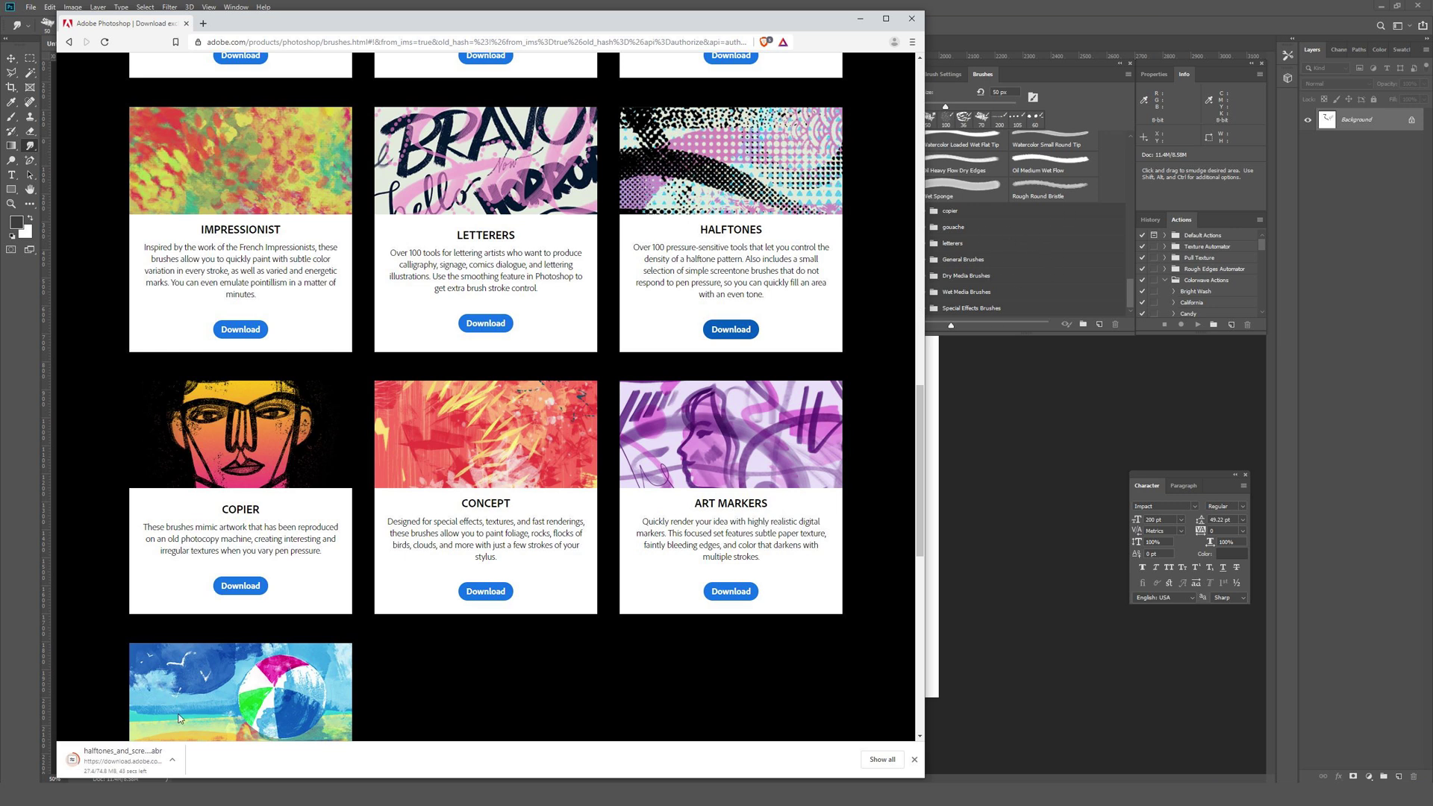
click(1078, 93)
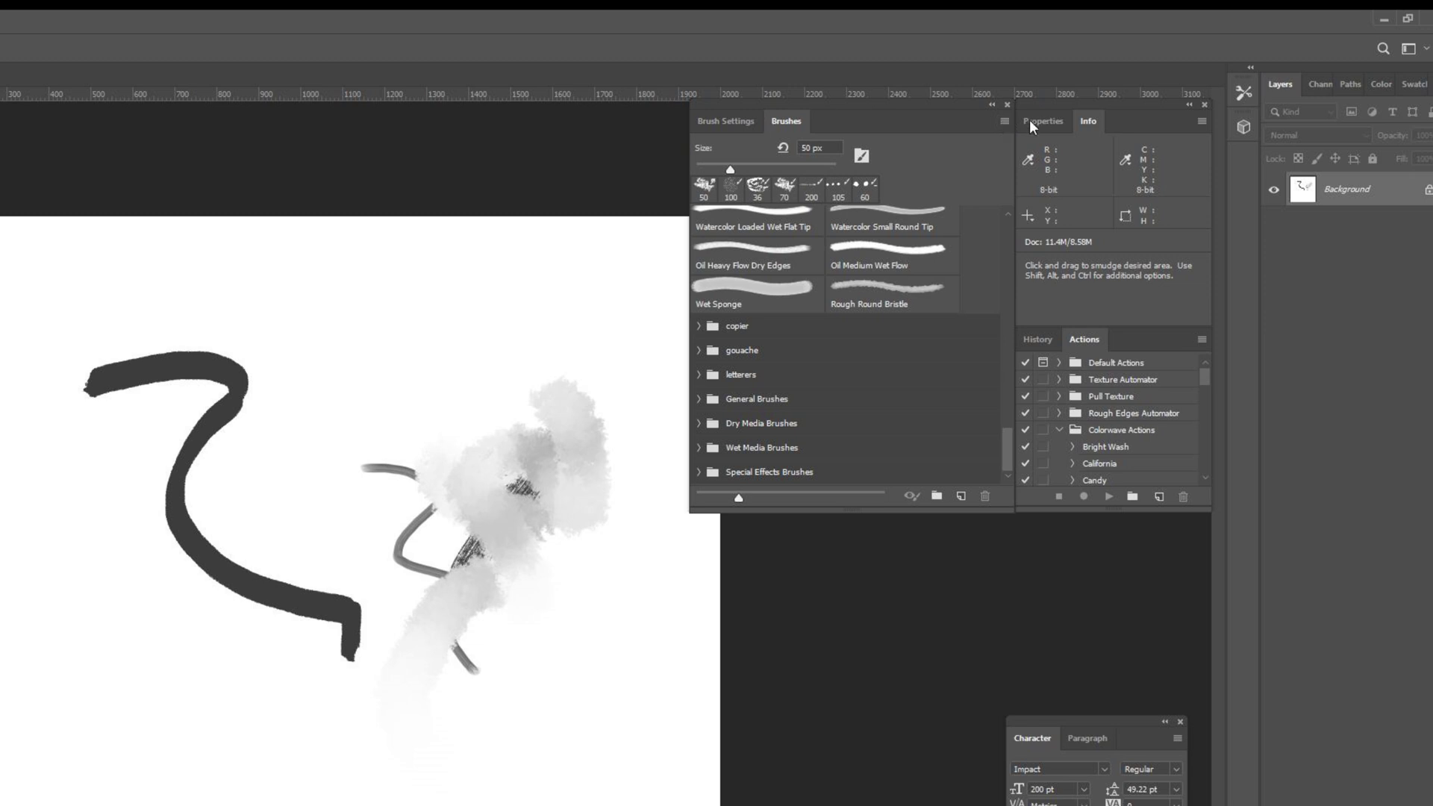
Step: Open the Preset Manager's Load dialog at the Downloads folder, then switch back to the browser
click(1003, 121)
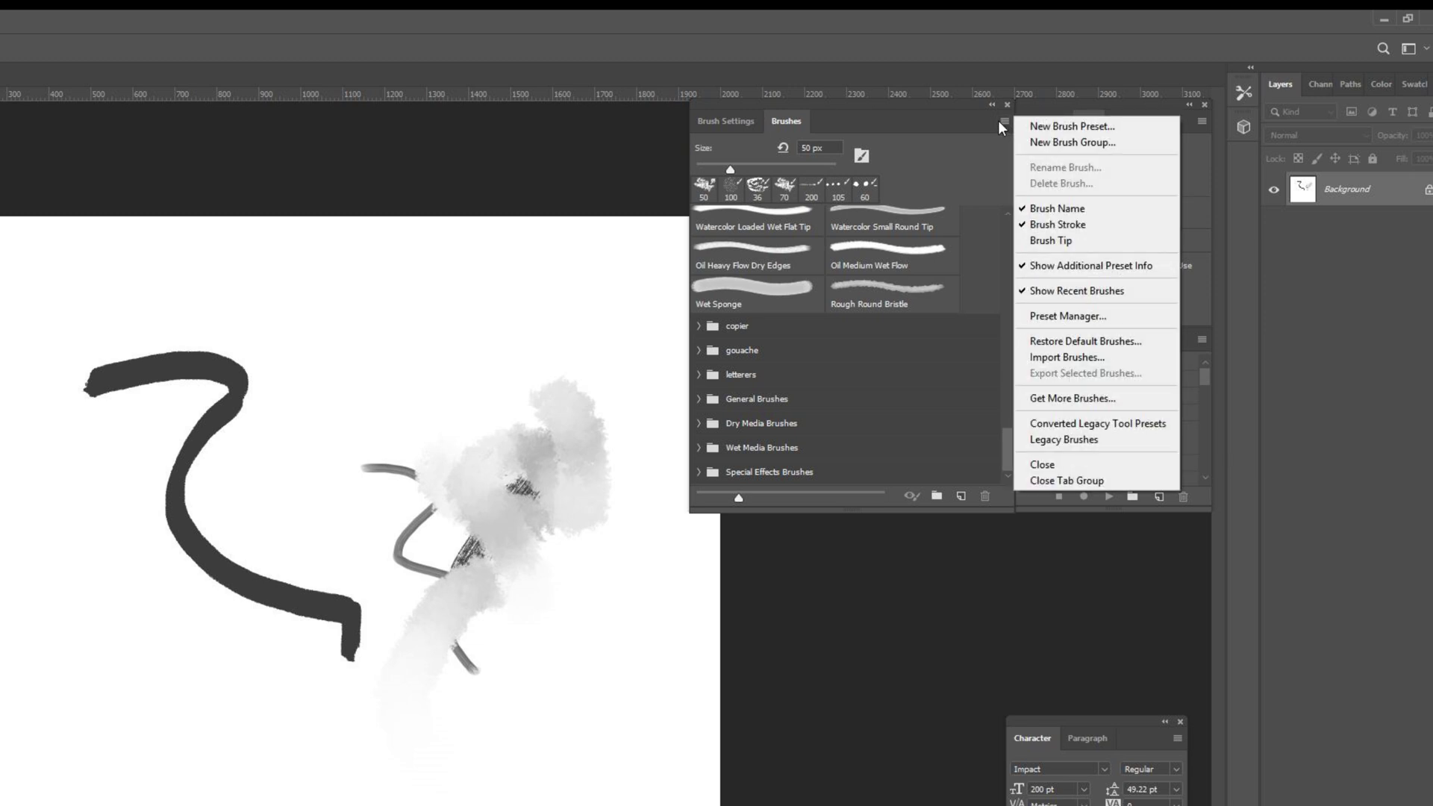
click(1076, 321)
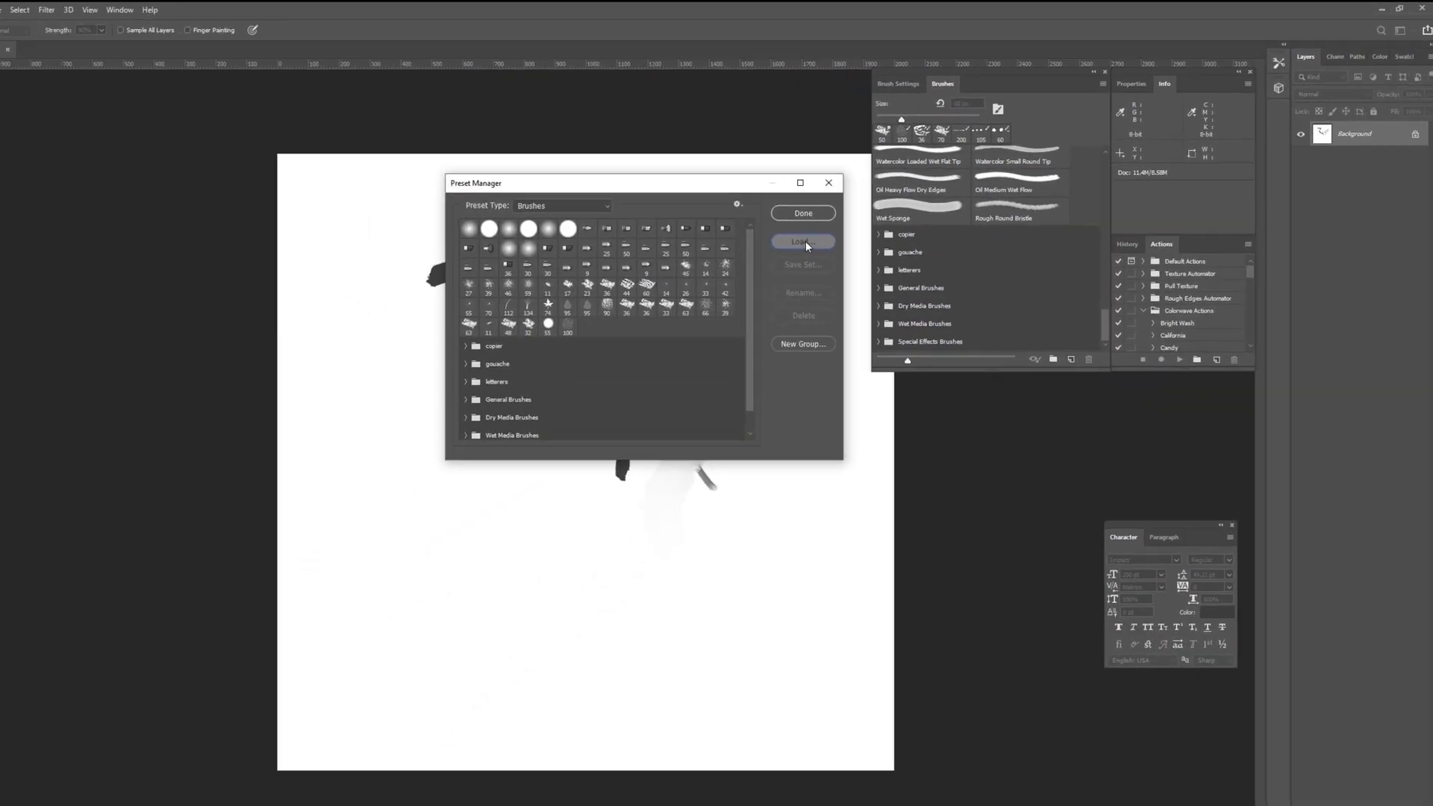
click(804, 240)
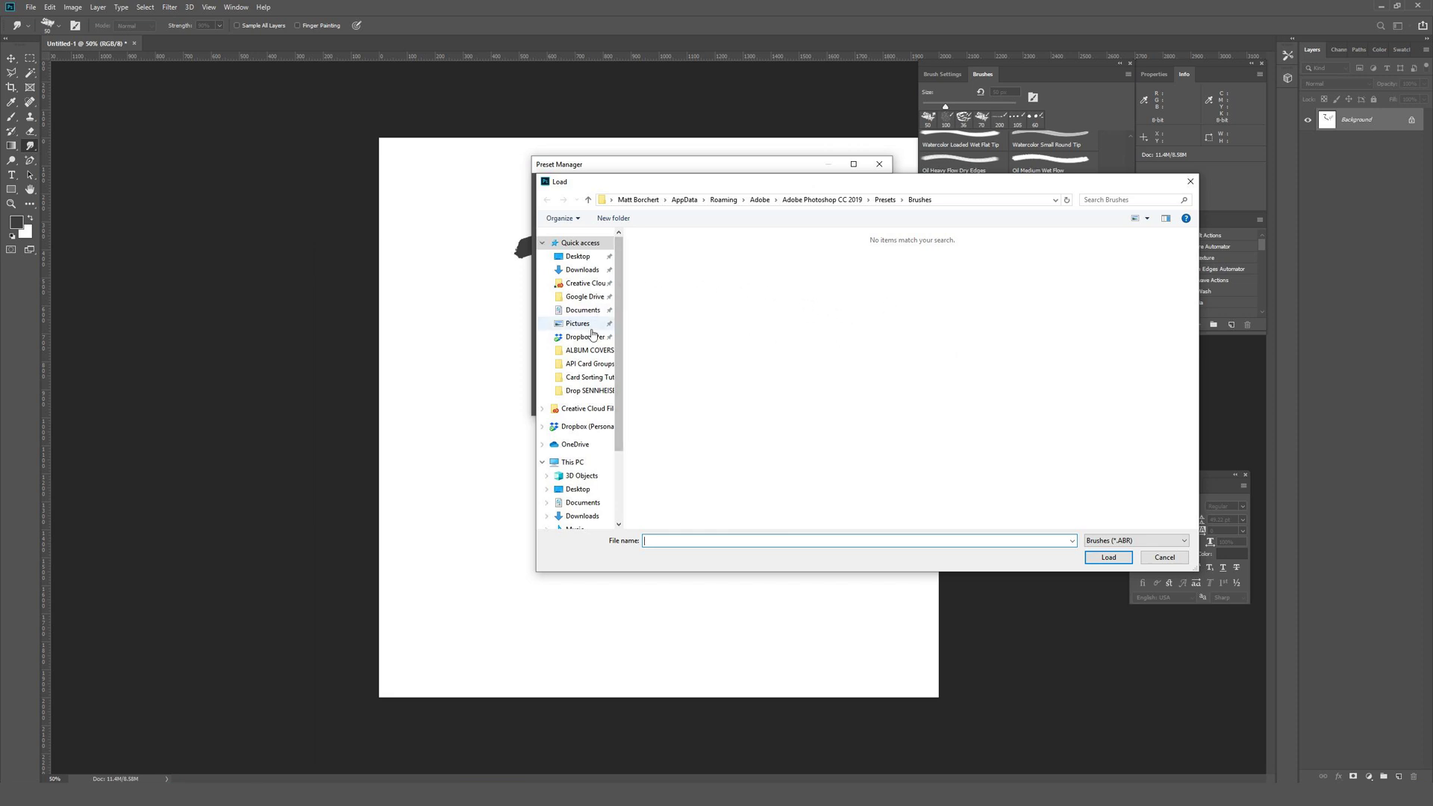
click(583, 270)
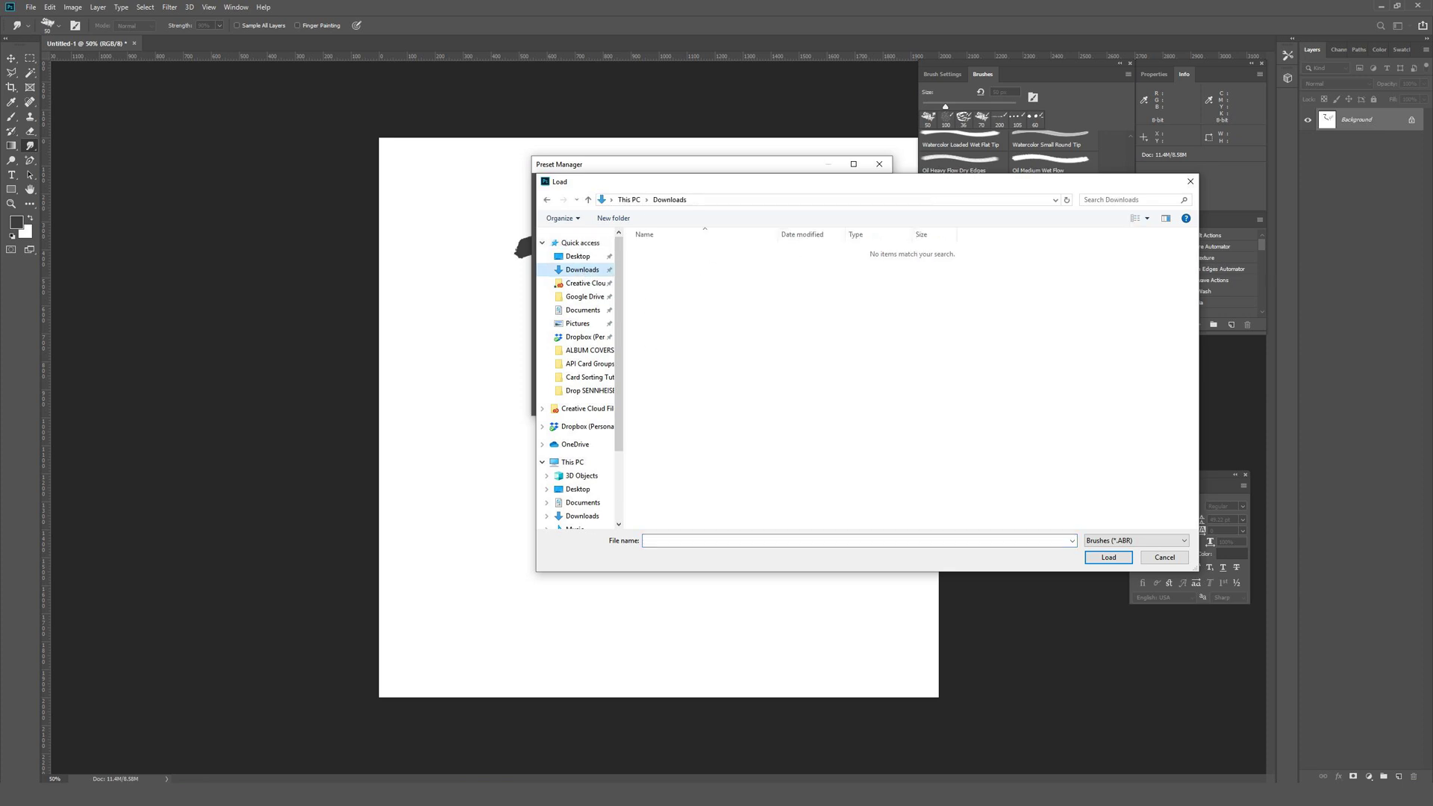
key(alt+Tab)
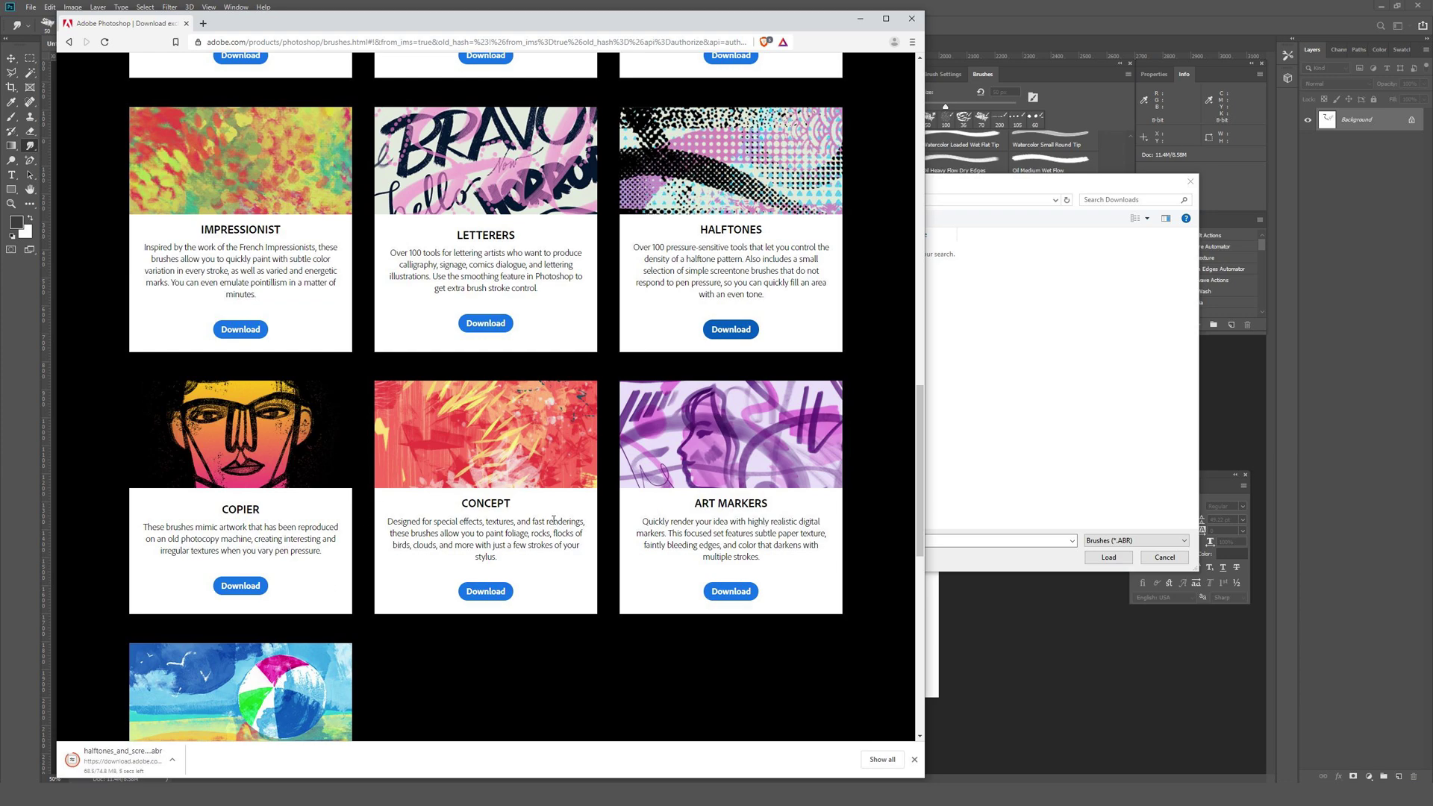
Step: Scroll the Adobe brushes page, then minimize Brave to return to Photoshop's Load dialog
scroll(553, 519, up, 5)
scroll(553, 519, up, 10)
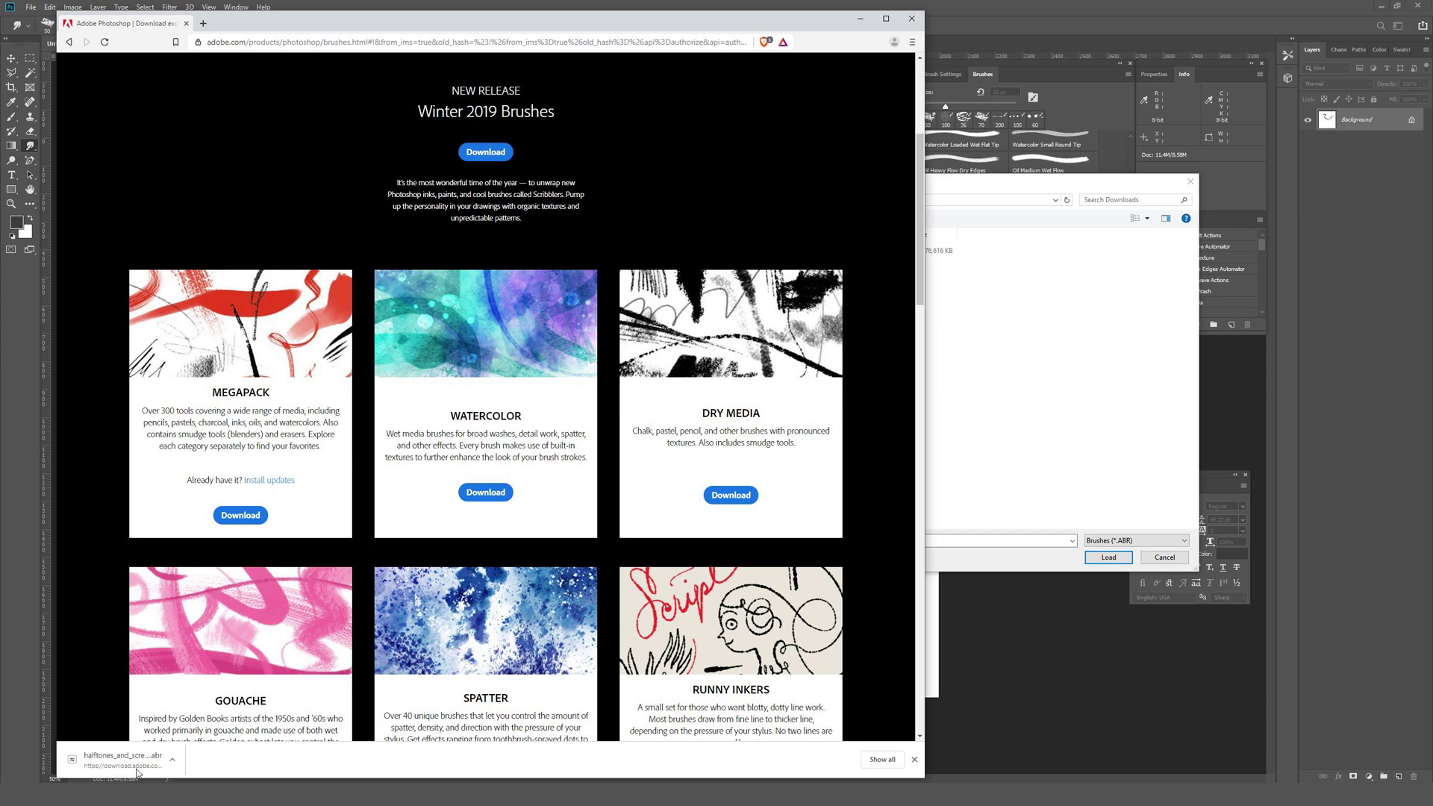
scroll(222, 627, down, 3)
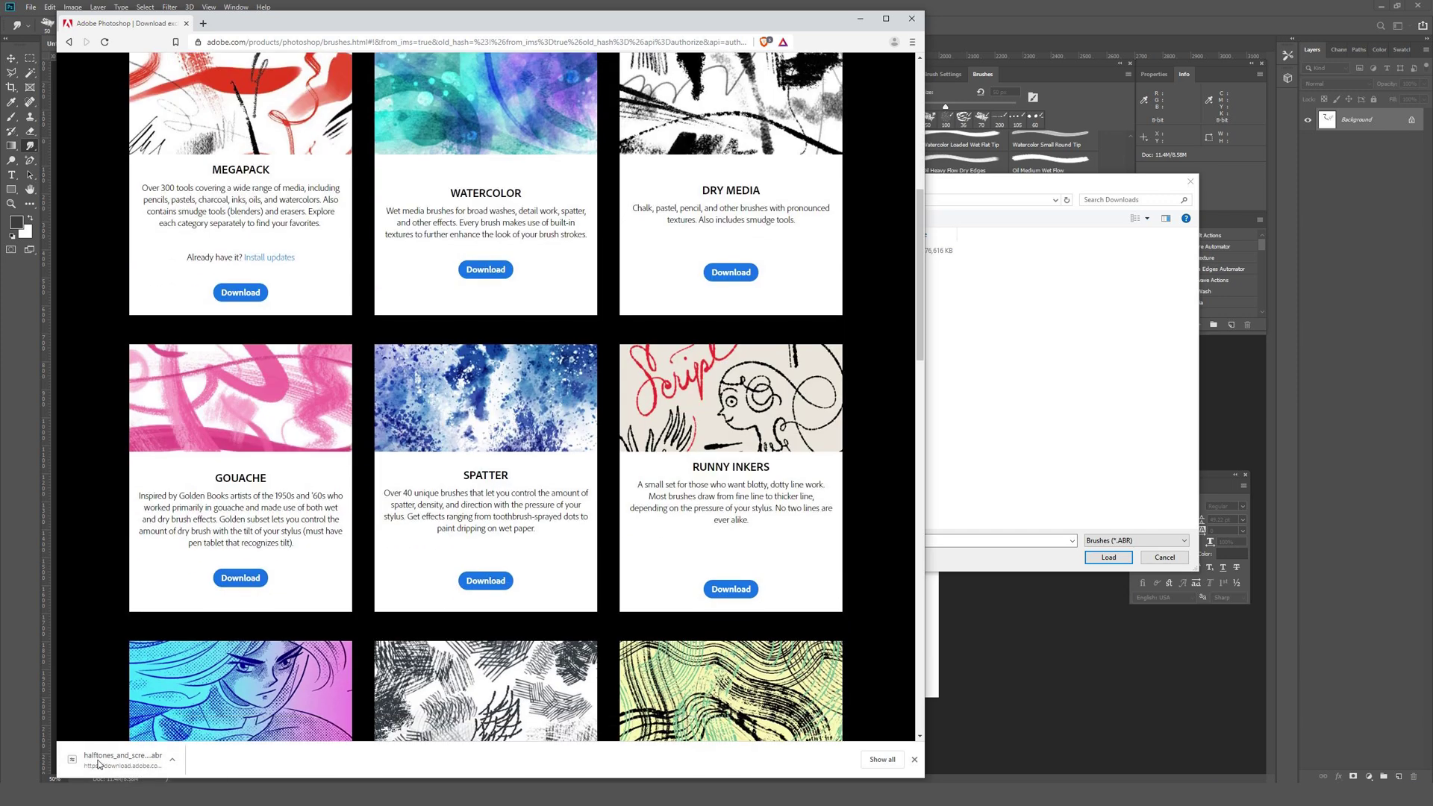
click(860, 18)
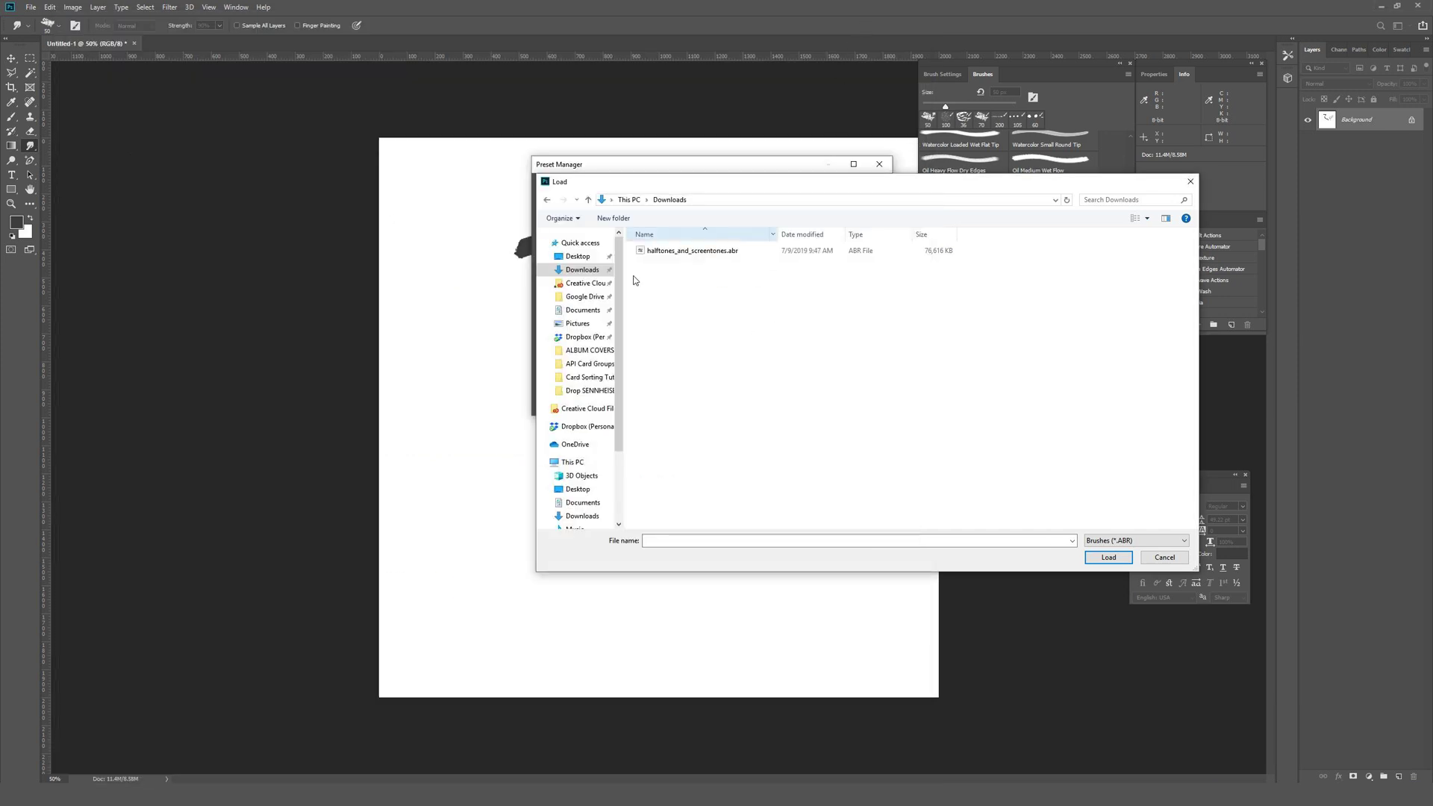
Step: Load halftones_and_screentones.abr from Downloads and scroll the Brushes panel to the new group
click(689, 251)
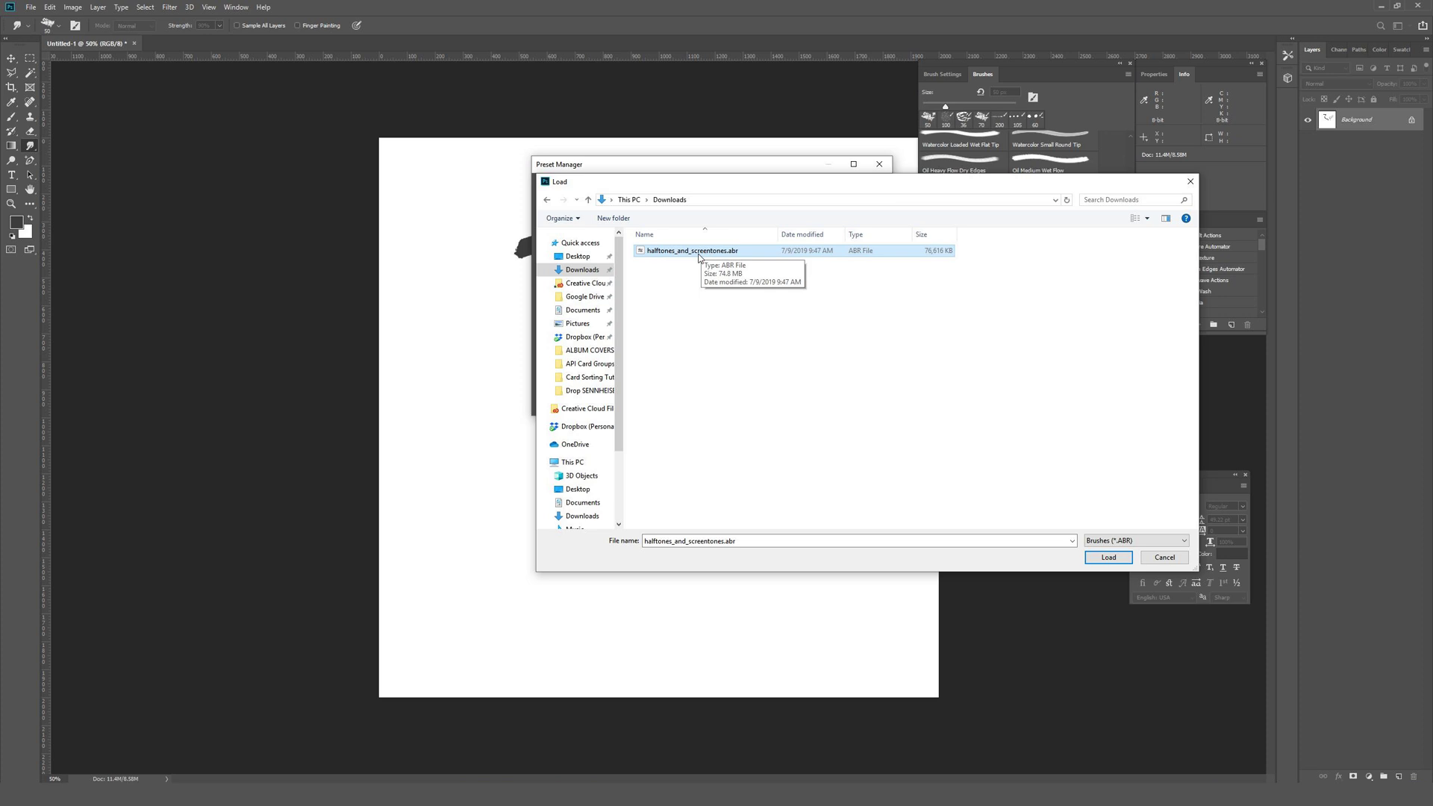
click(720, 267)
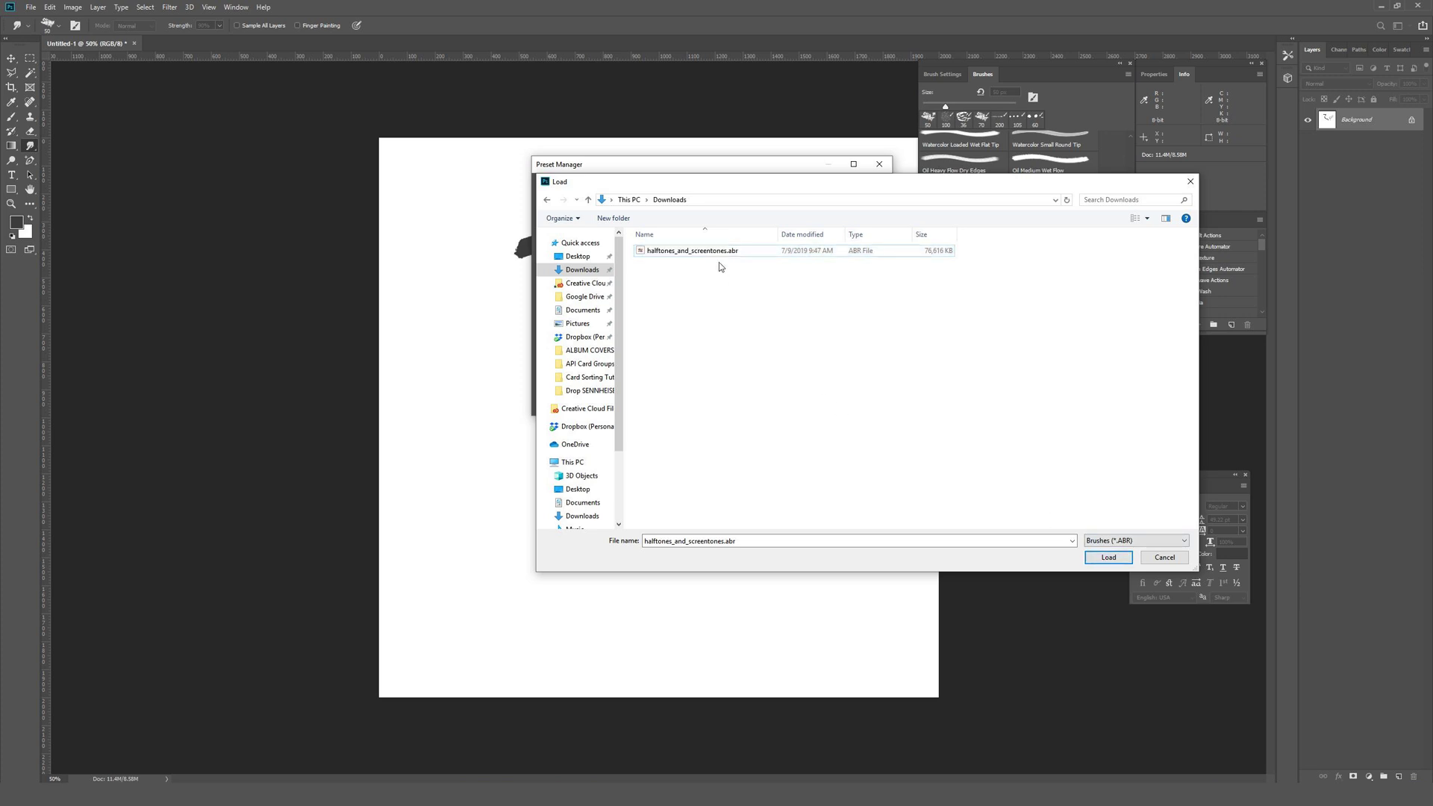
click(713, 252)
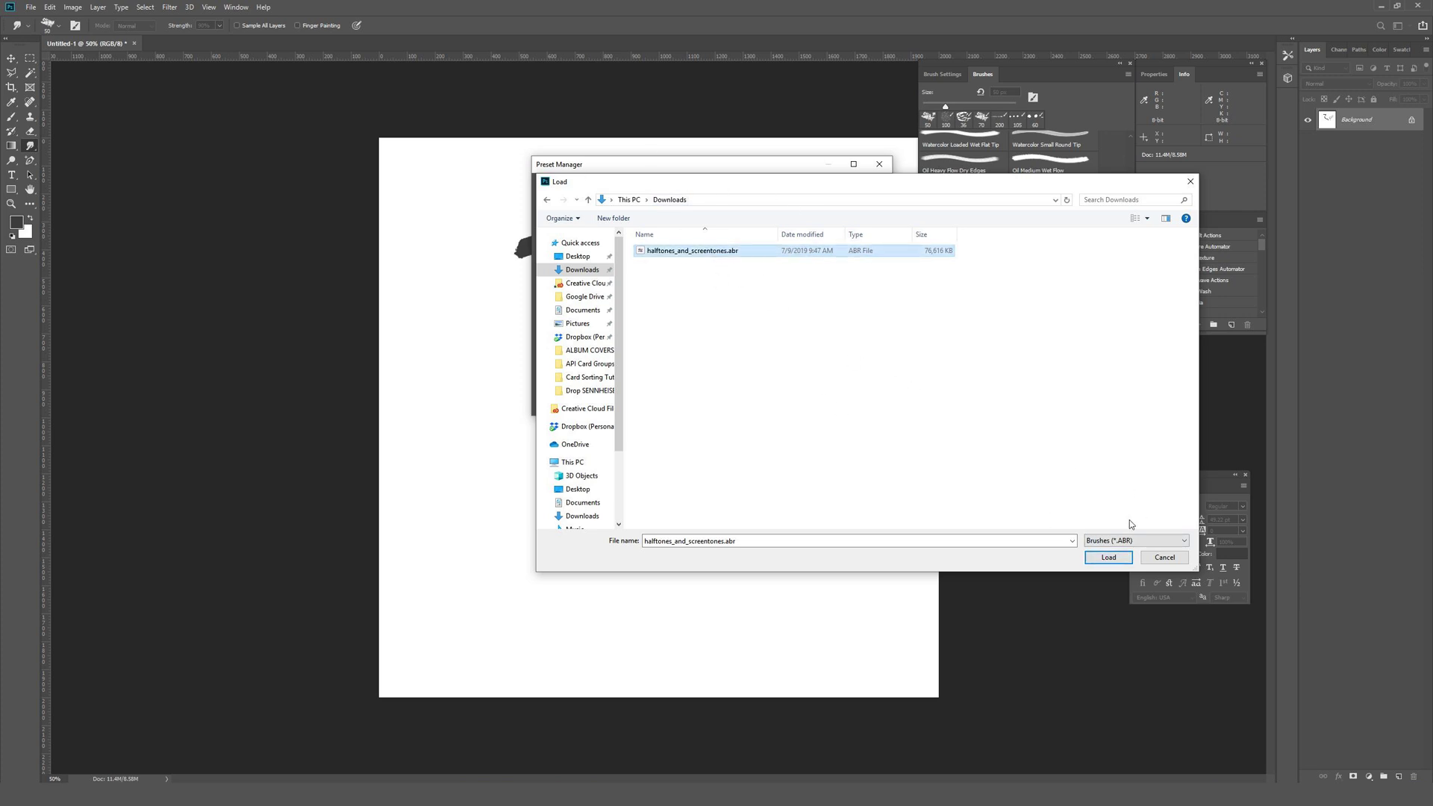
click(1108, 556)
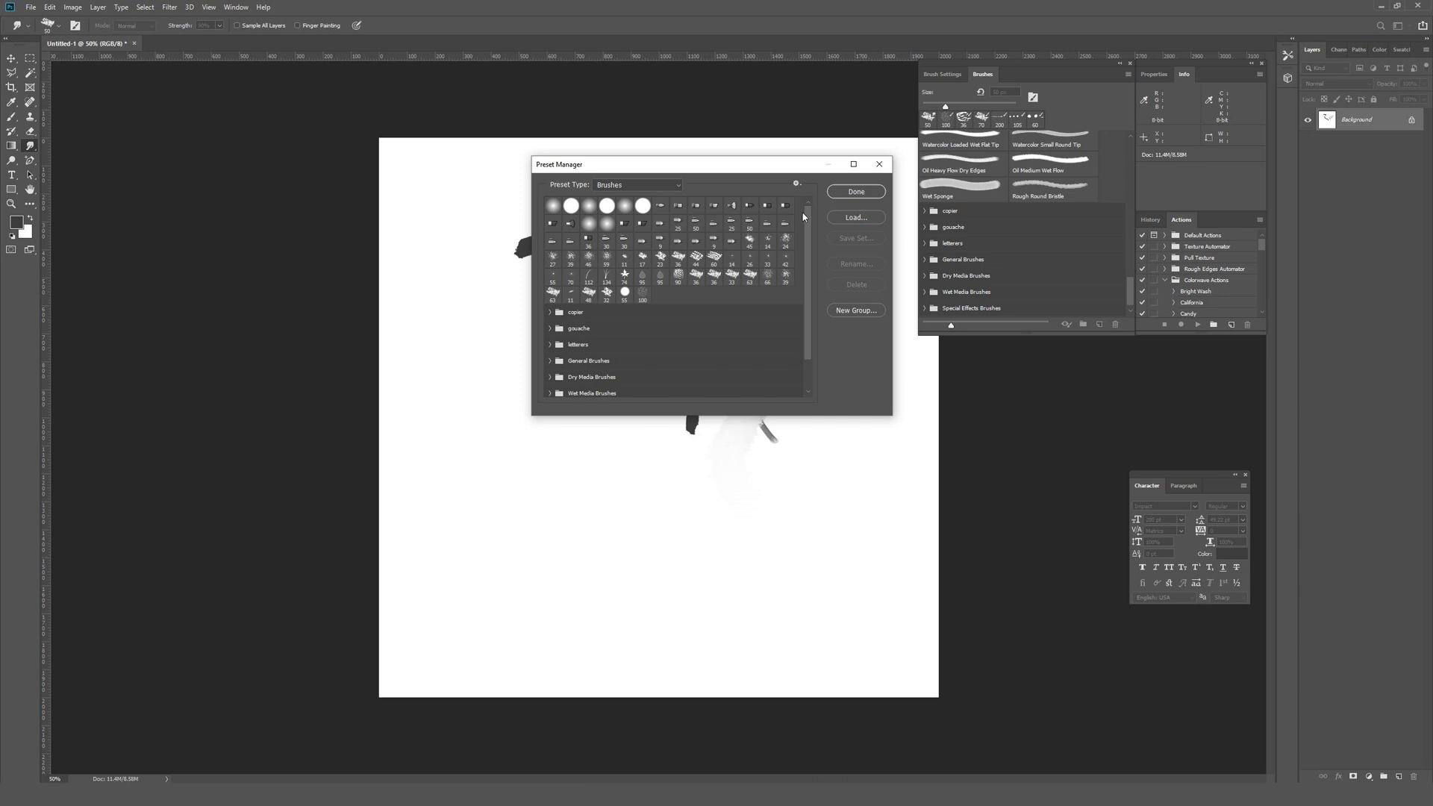
scroll(1008, 279, down, 1)
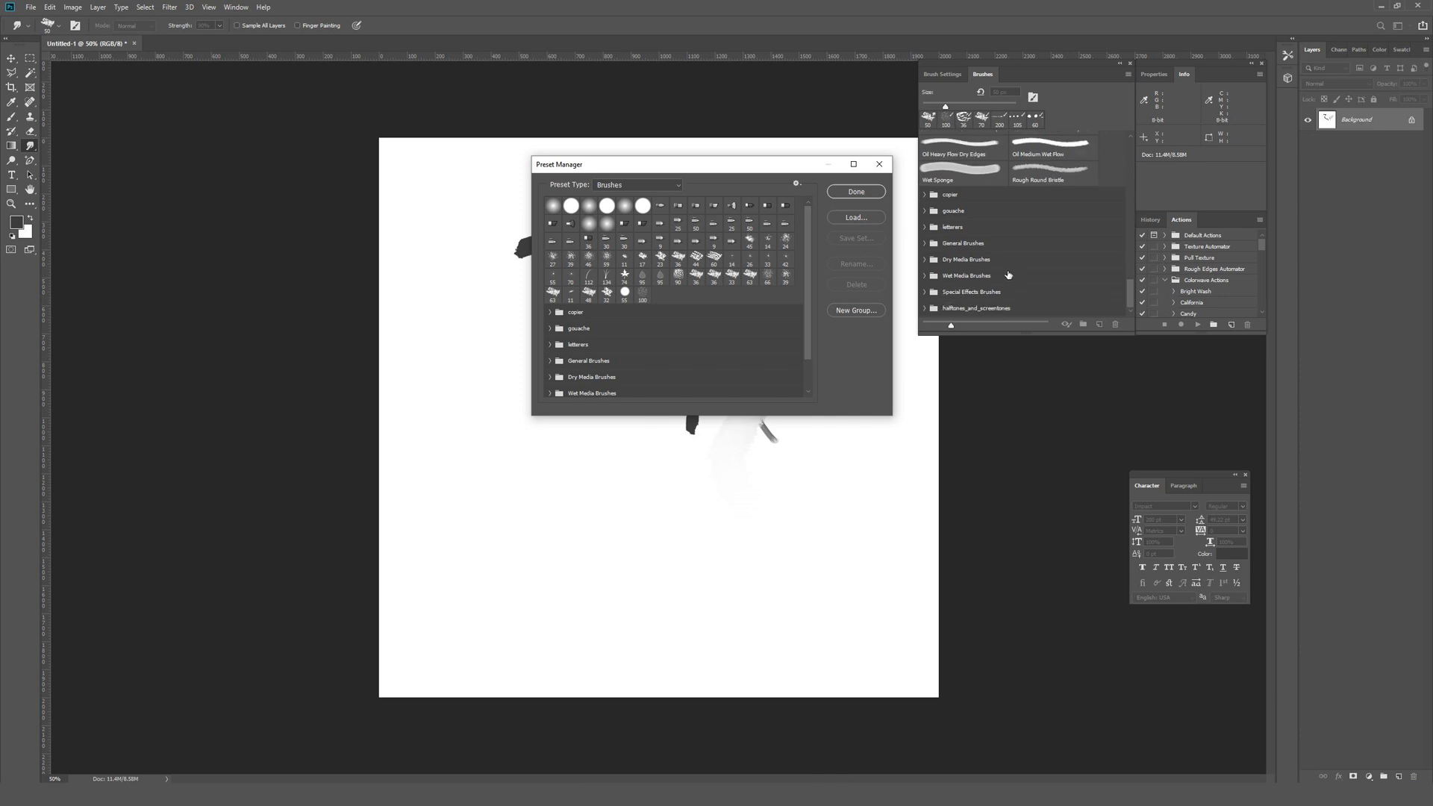
Step: Close the Preset Manager, open halftones_and_screentones > Halftones, and paint strokes with Big Dots Wonky
click(856, 191)
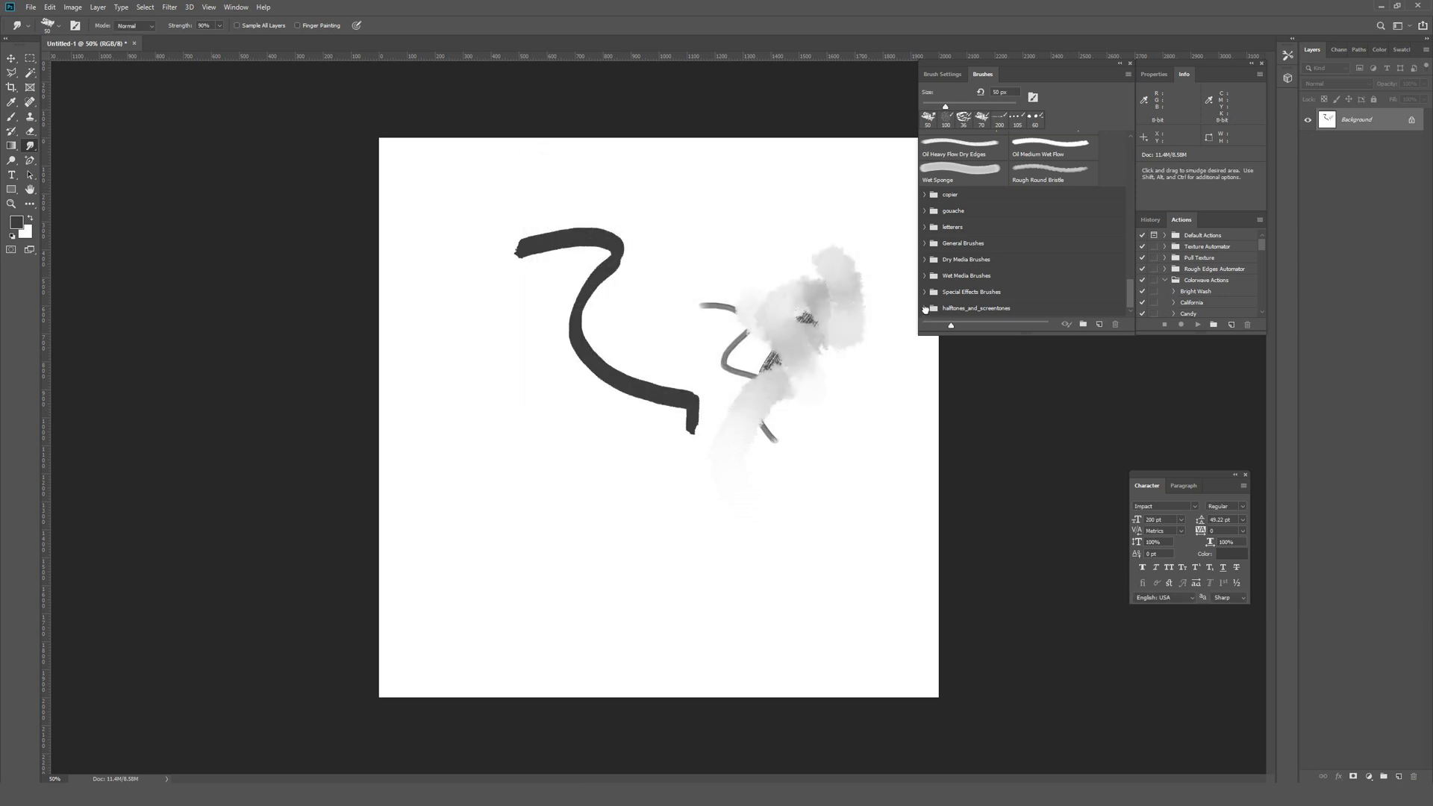
click(925, 308)
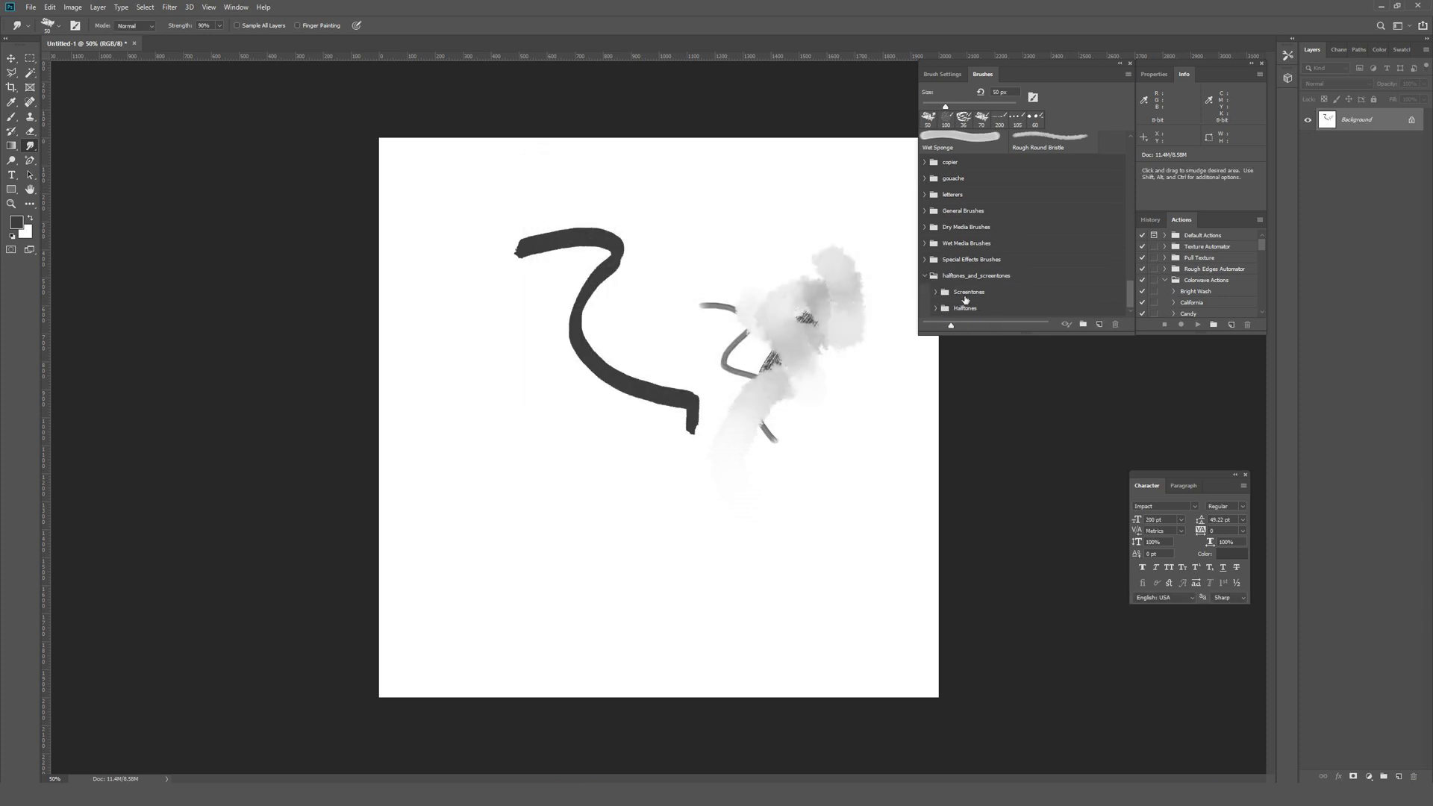
click(936, 308)
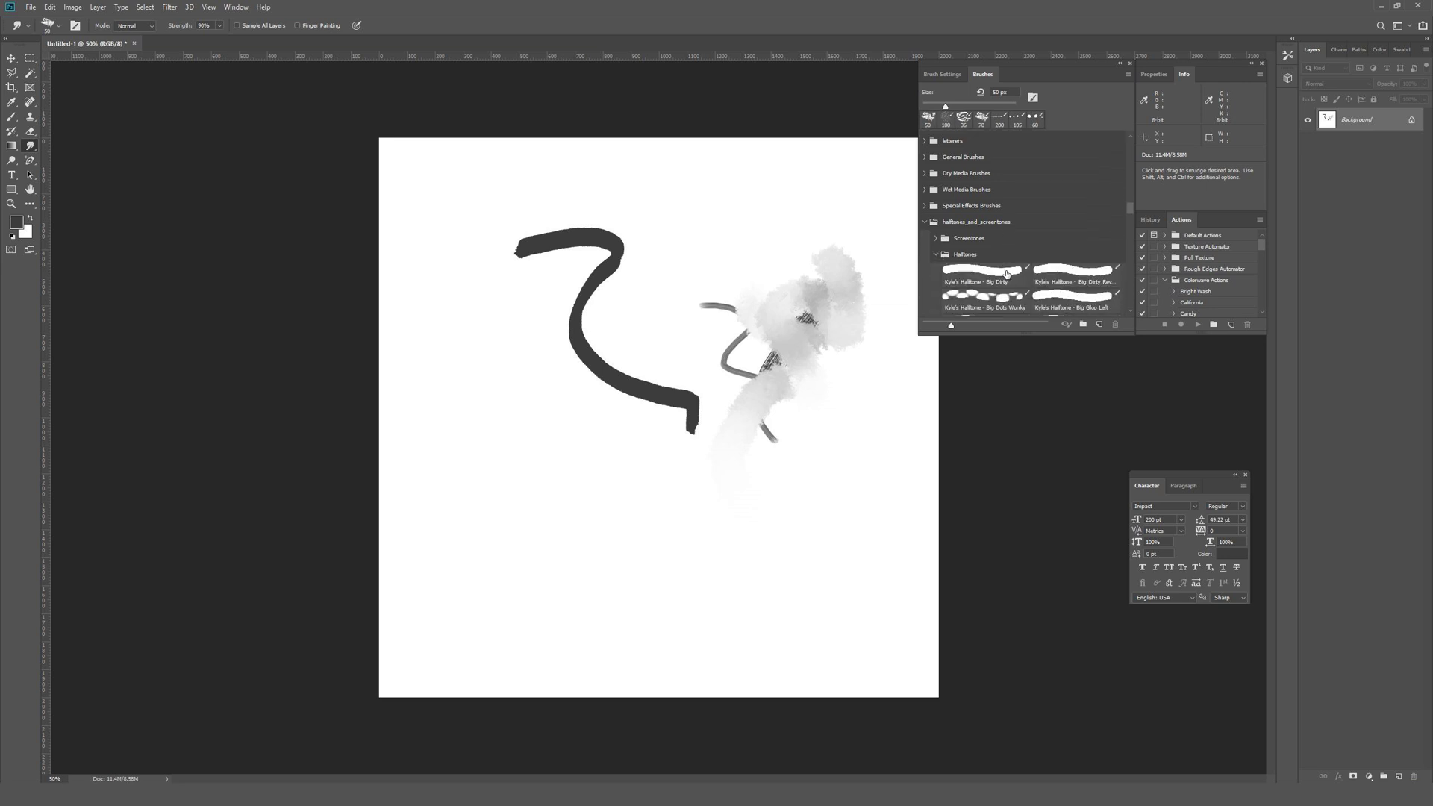
scroll(1006, 273, down, 1)
click(996, 262)
drag(501, 369, 640, 532)
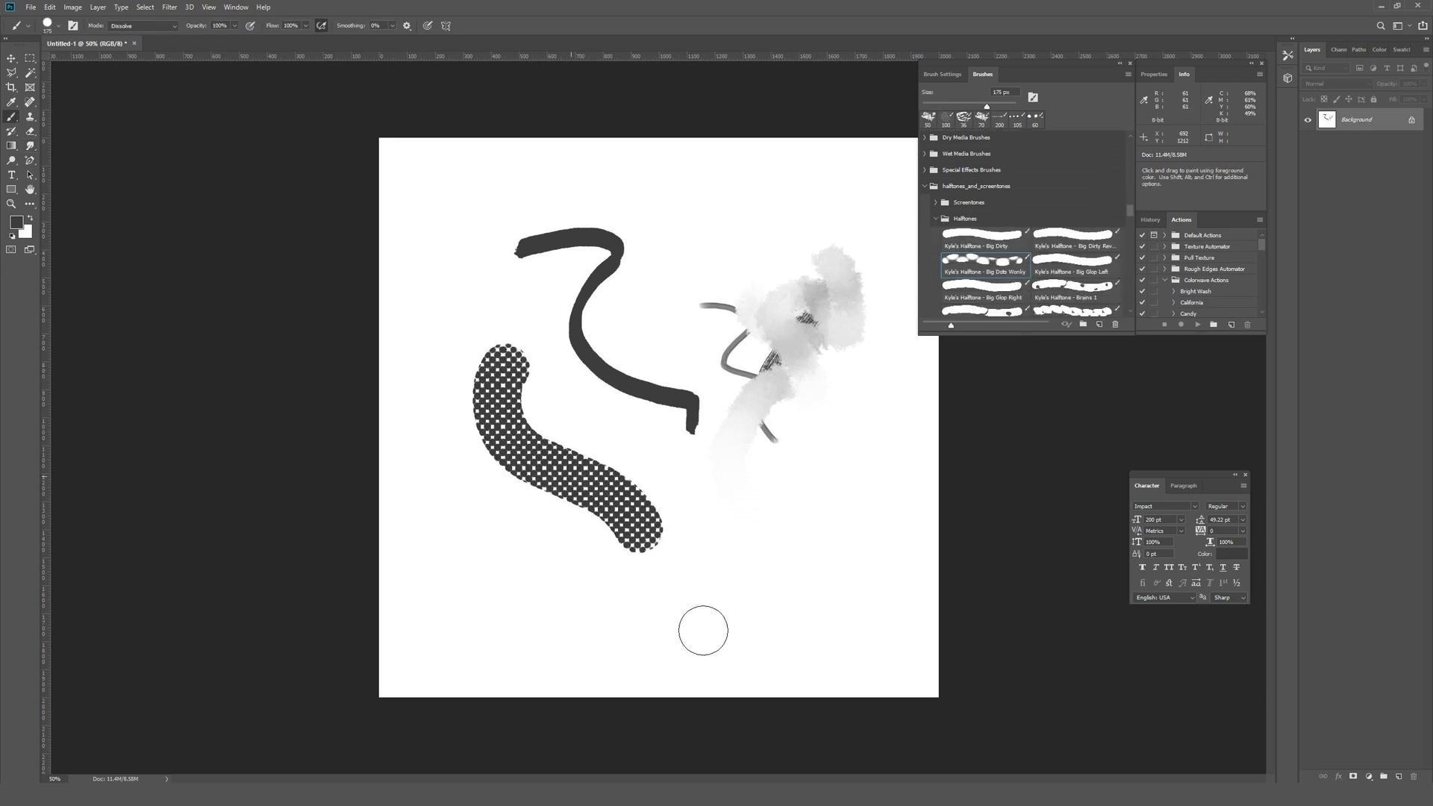
drag(703, 631, 739, 643)
Step: At 50% flow, paint a curving Broken Line stroke and stamp three halftone dabs on the right
key(shift+5)
click(1073, 311)
mouse_move(777, 202)
mouse_down()
mouse_move(644, 267)
mouse_move(681, 392)
mouse_move(783, 546)
mouse_move(828, 590)
mouse_up()
click(862, 509)
click(856, 445)
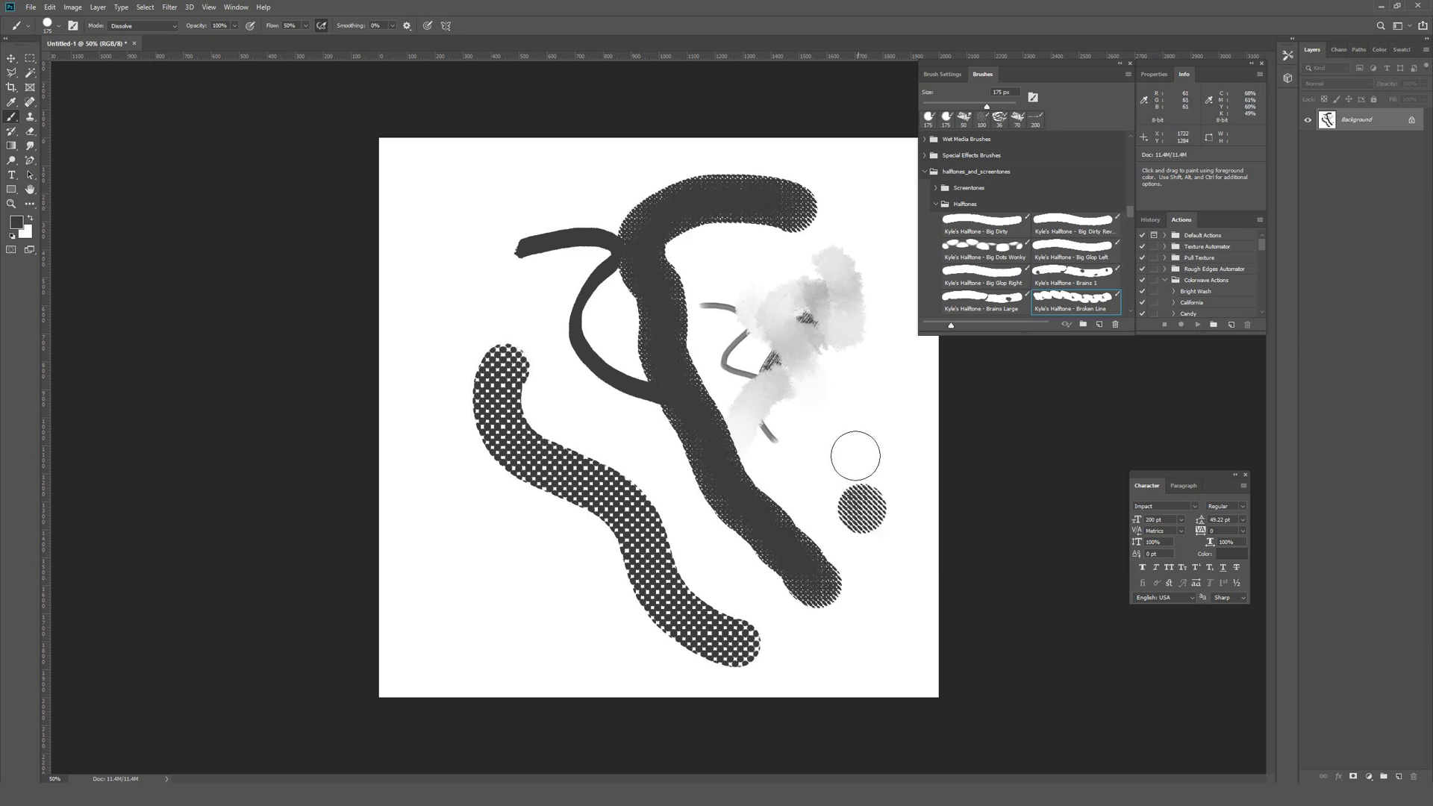
click(876, 377)
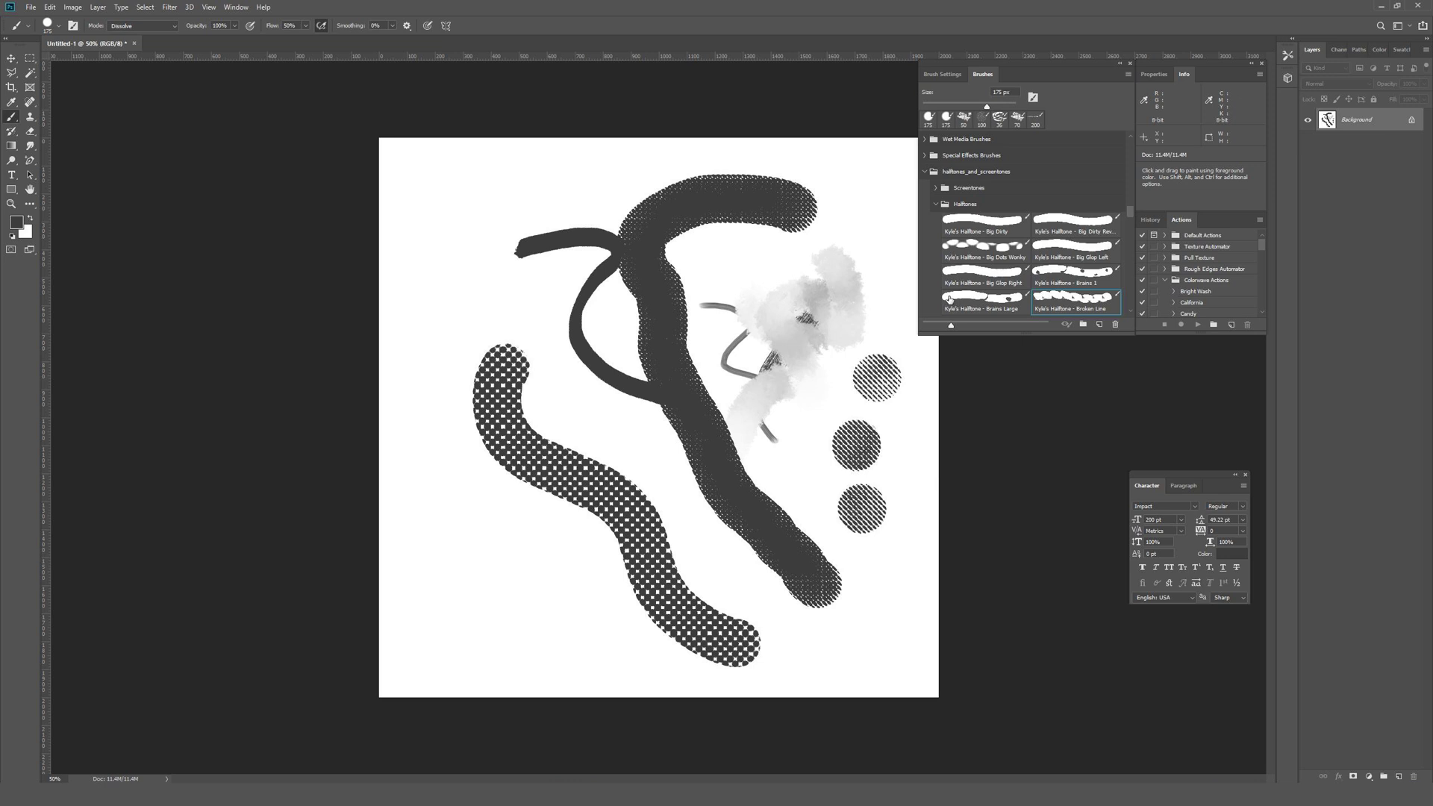
key(shift+6)
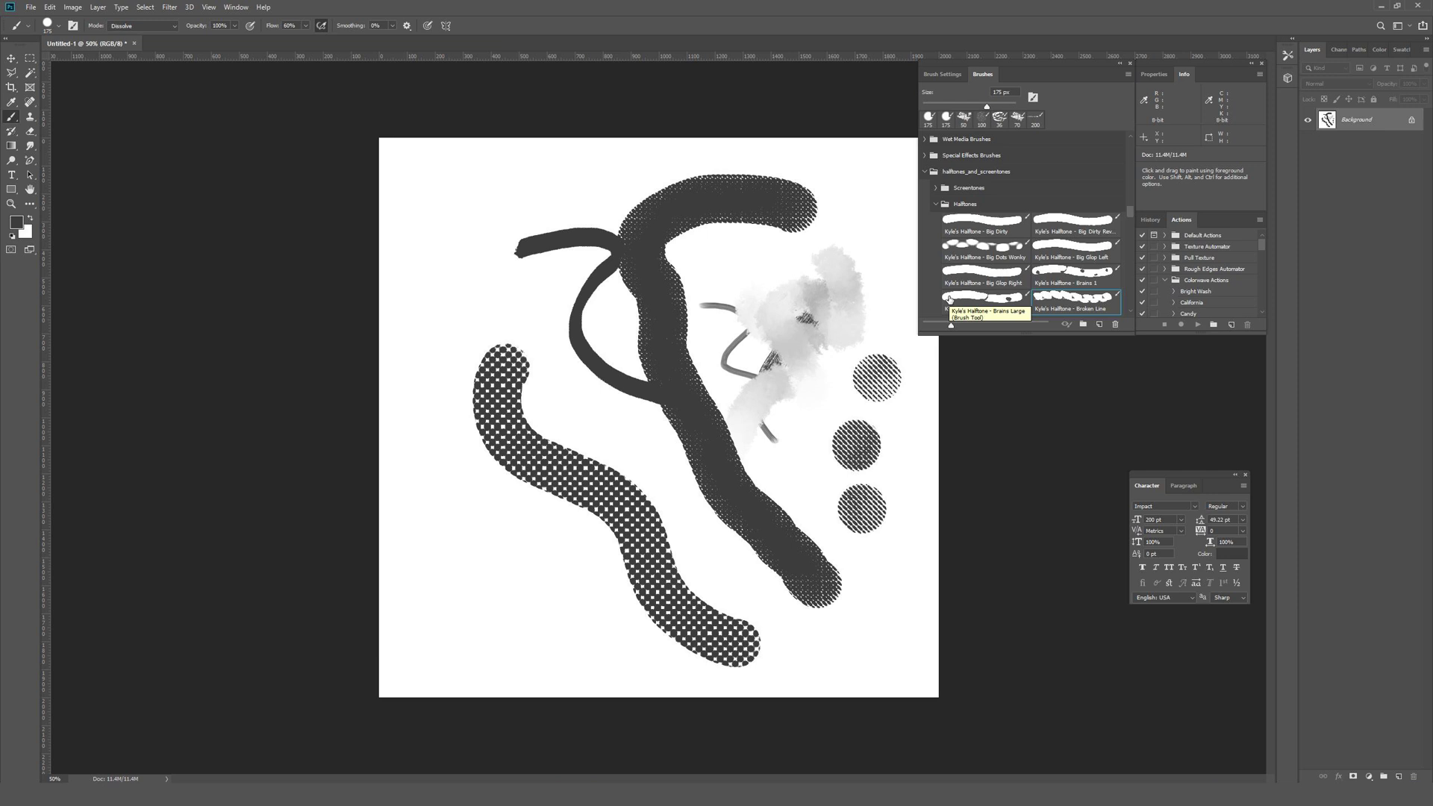
key(shift+5)
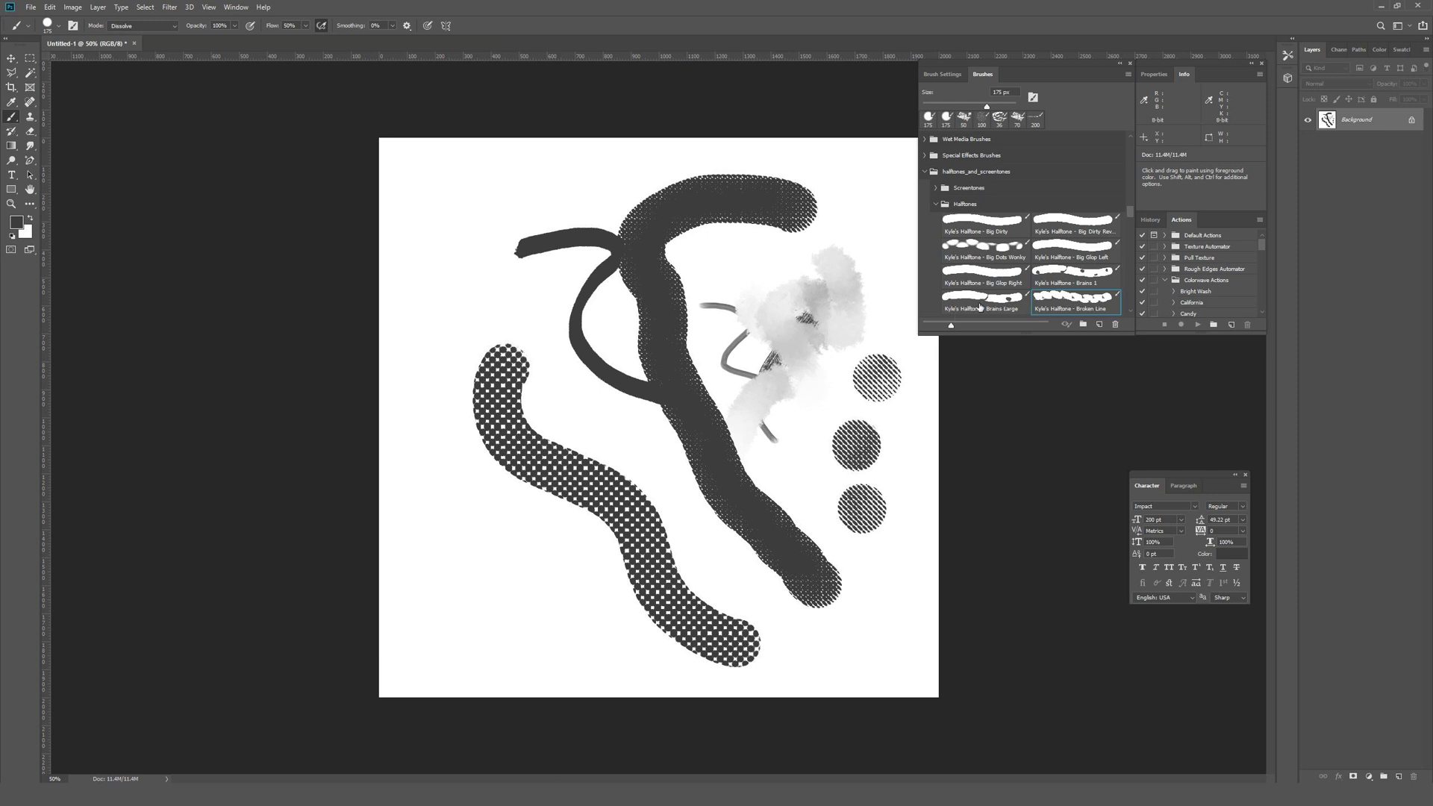
Step: Stamp three left-side dabs with another Broken Line brush, then paint a Big Glop Left diagonal
scroll(949, 300, down, 1)
click(970, 298)
drag(440, 246, 420, 326)
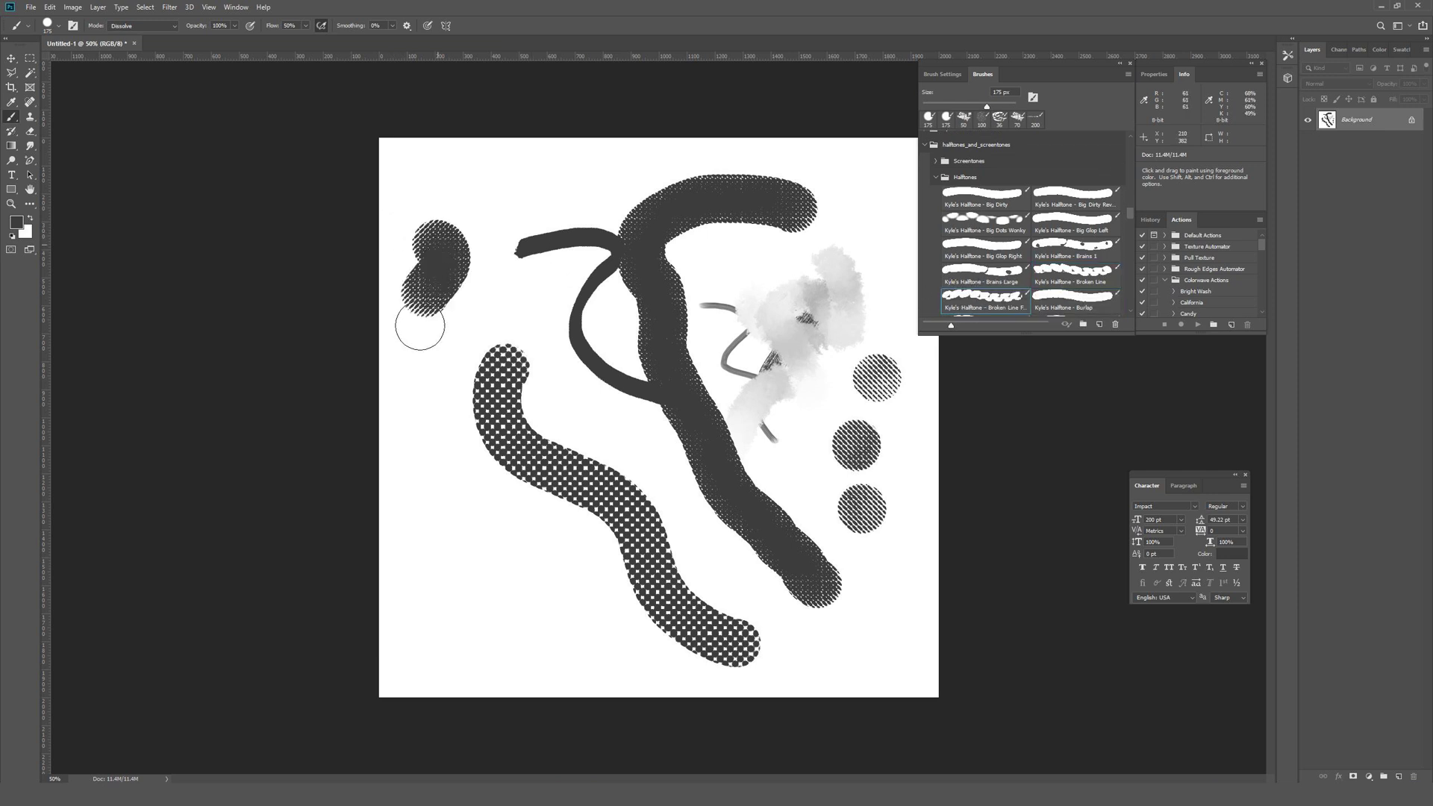
click(504, 309)
click(445, 407)
click(453, 497)
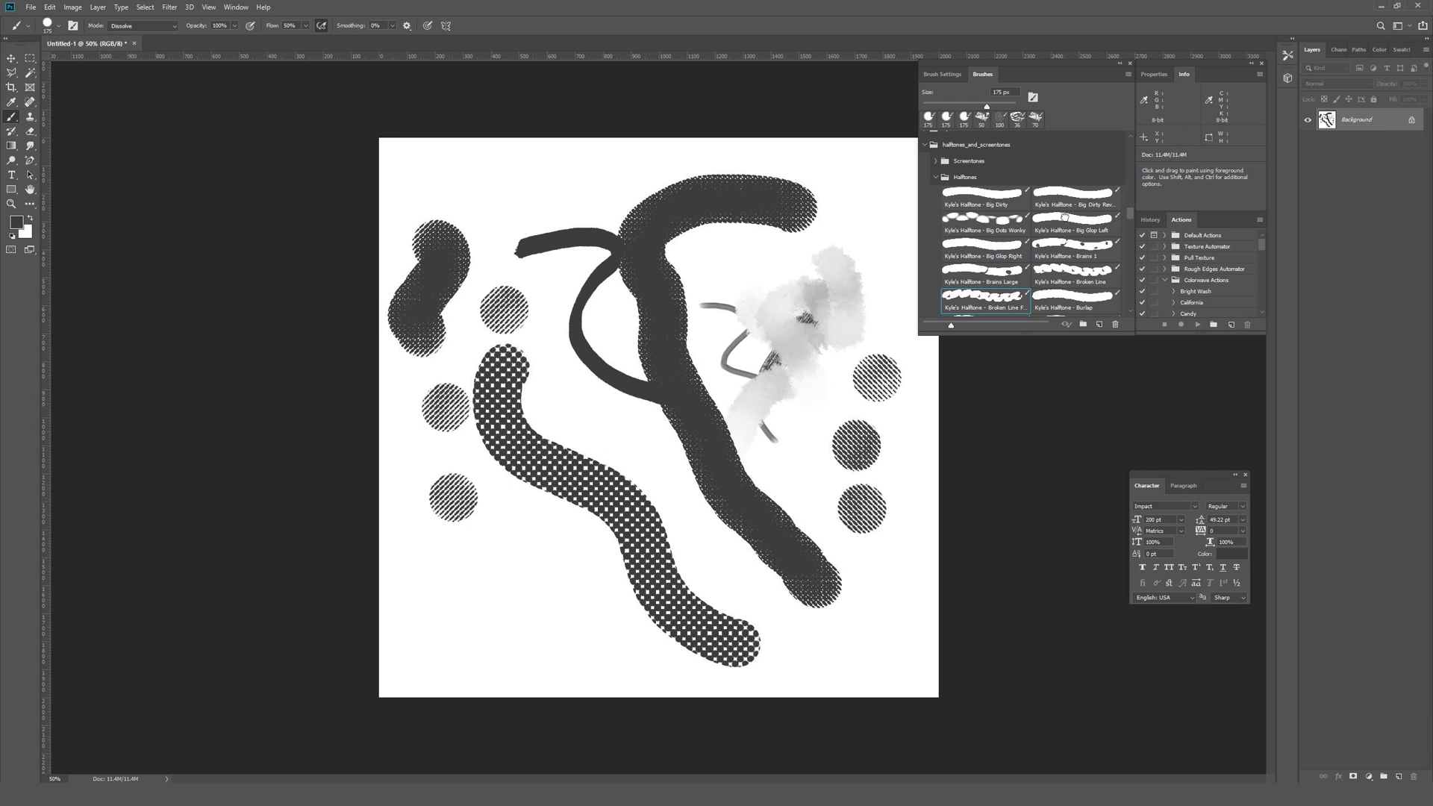
click(1061, 236)
drag(826, 246, 567, 477)
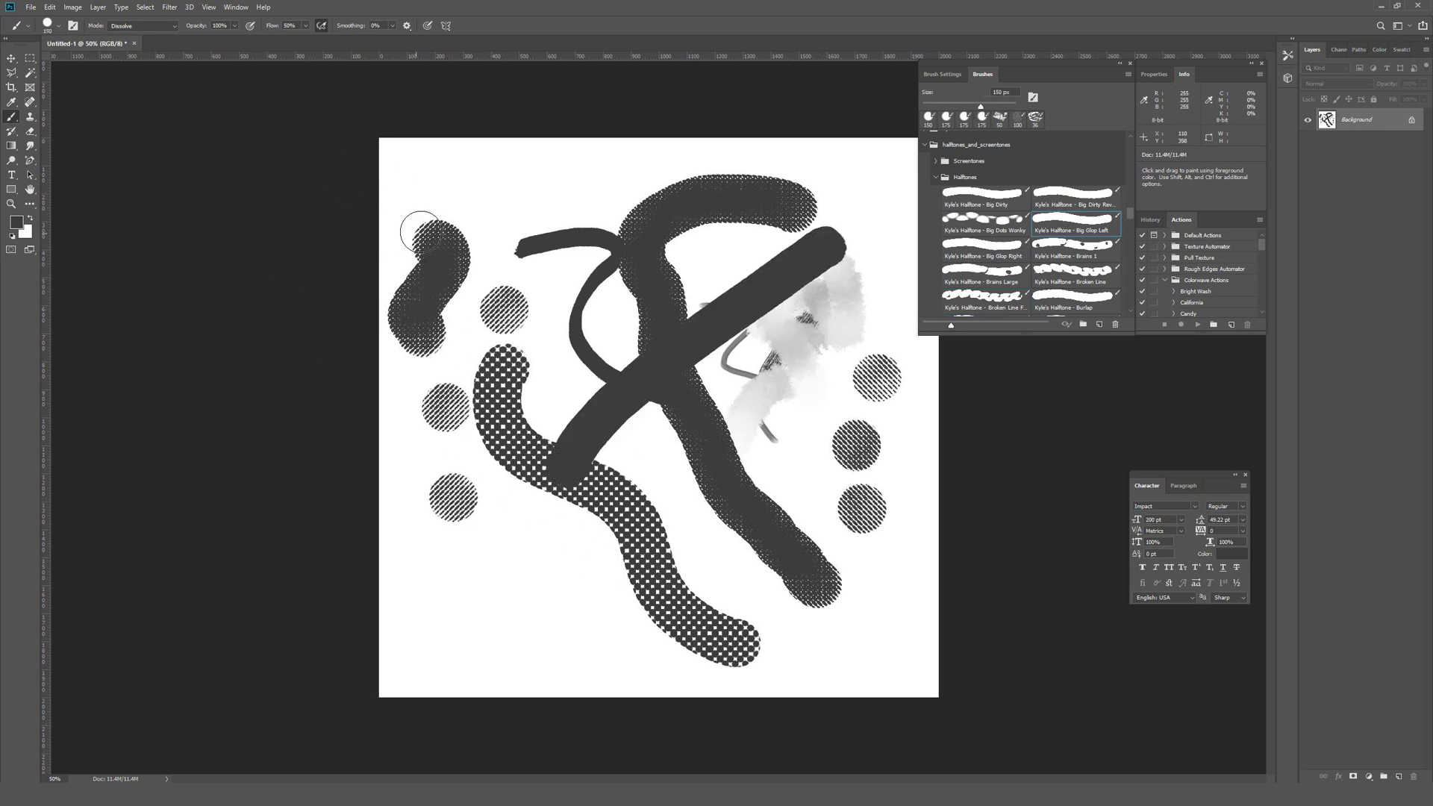